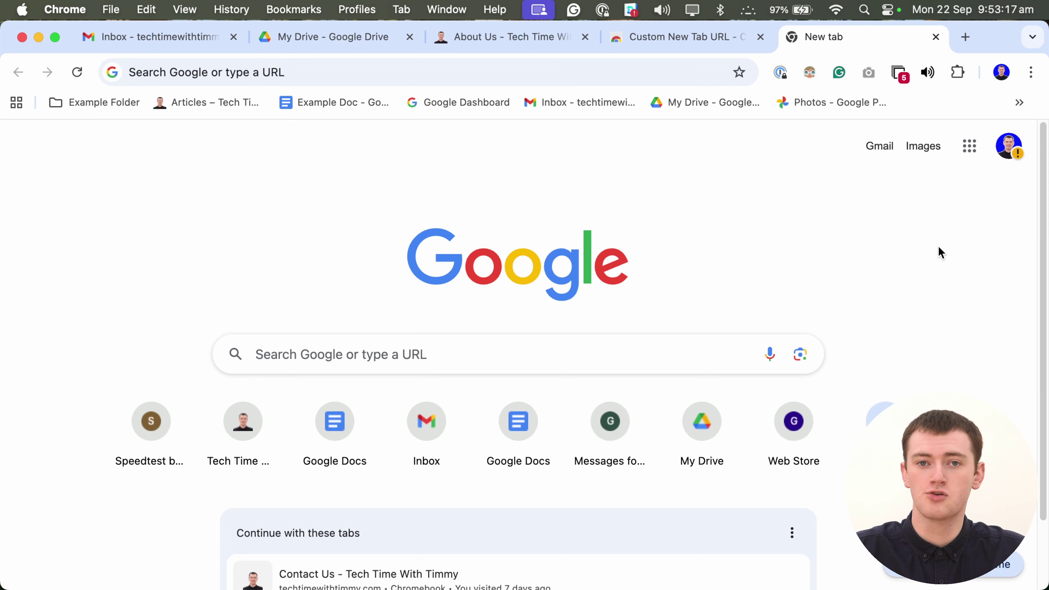
# Step: Open Chrome's Settings page from the three-dot main menu
pyautogui.click(1030, 73)
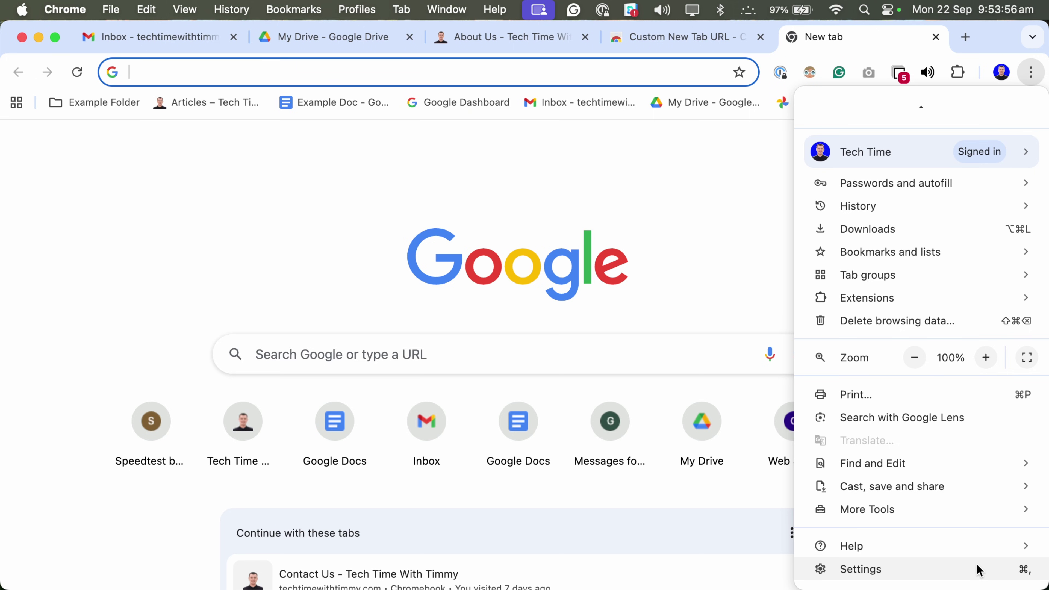
pyautogui.click(894, 572)
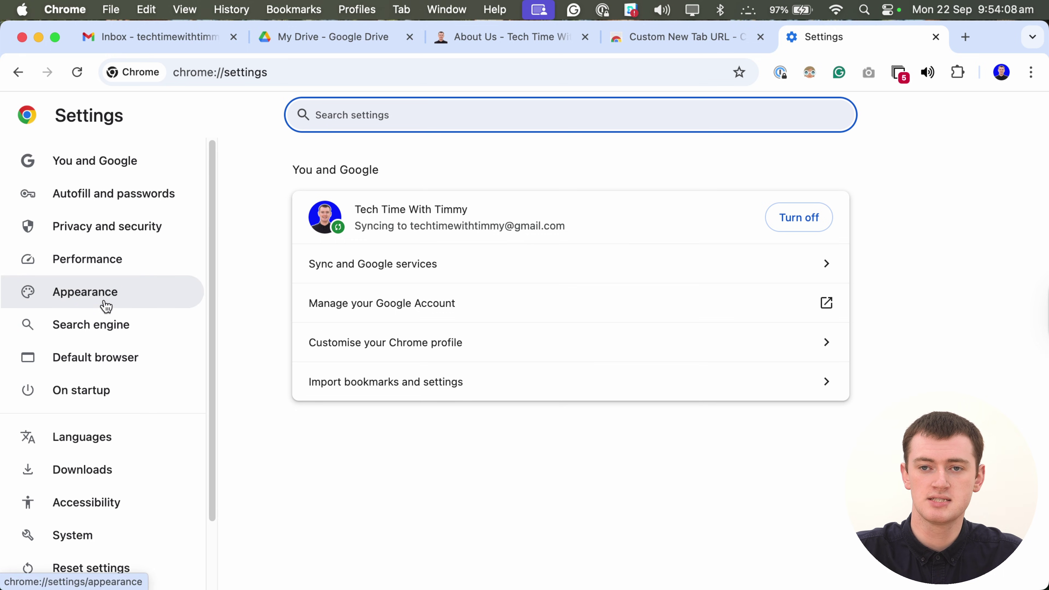
# Step: Enable Show Home button under Appearance, opening the New Tab page, and check it in a new tab
pyautogui.click(125, 297)
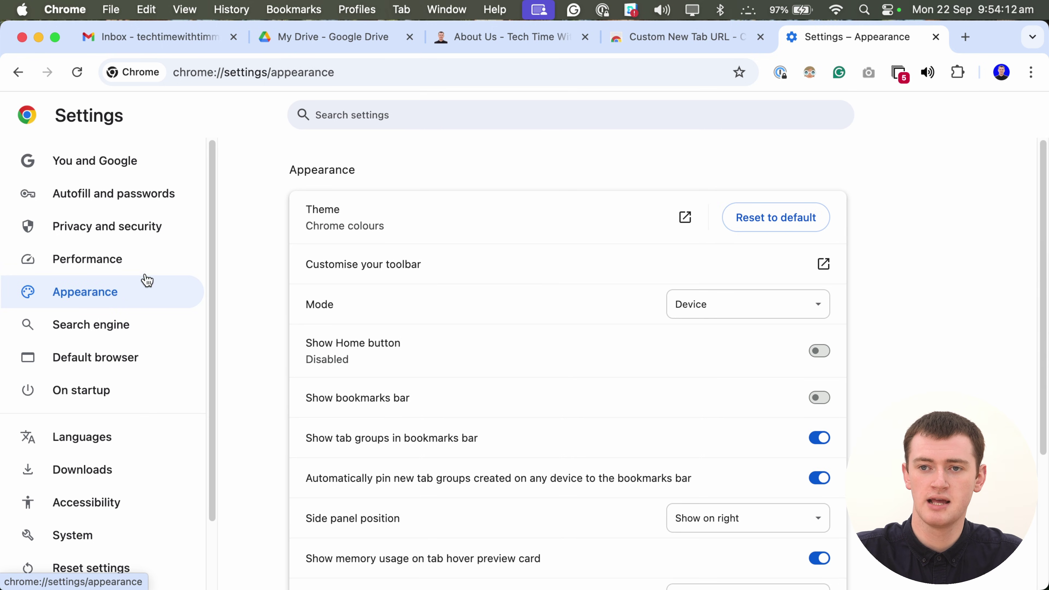
pyautogui.scroll(-3, 399, 316)
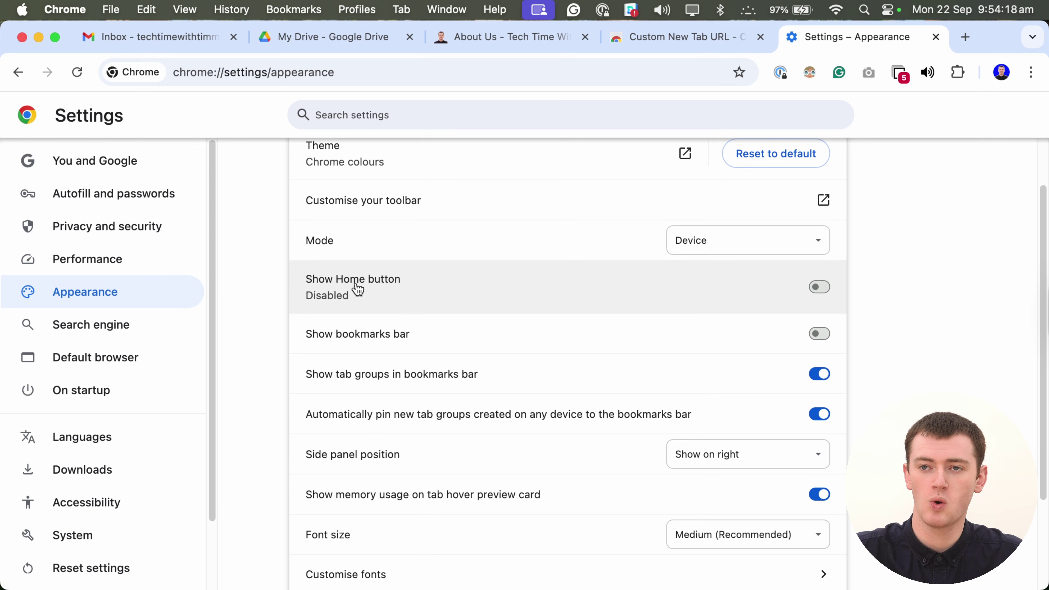
pyautogui.click(820, 288)
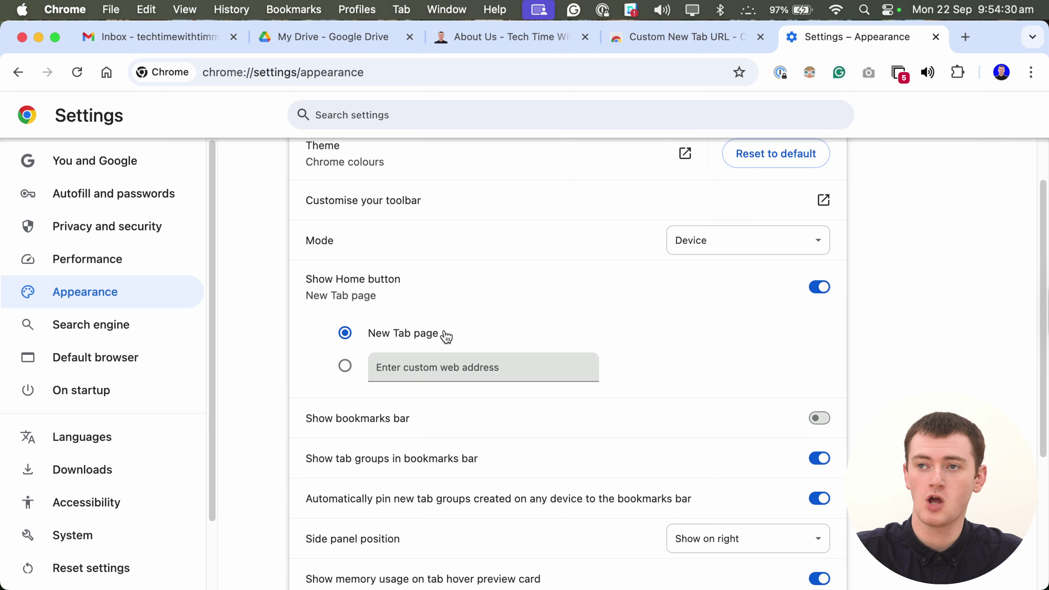
pyautogui.click(964, 37)
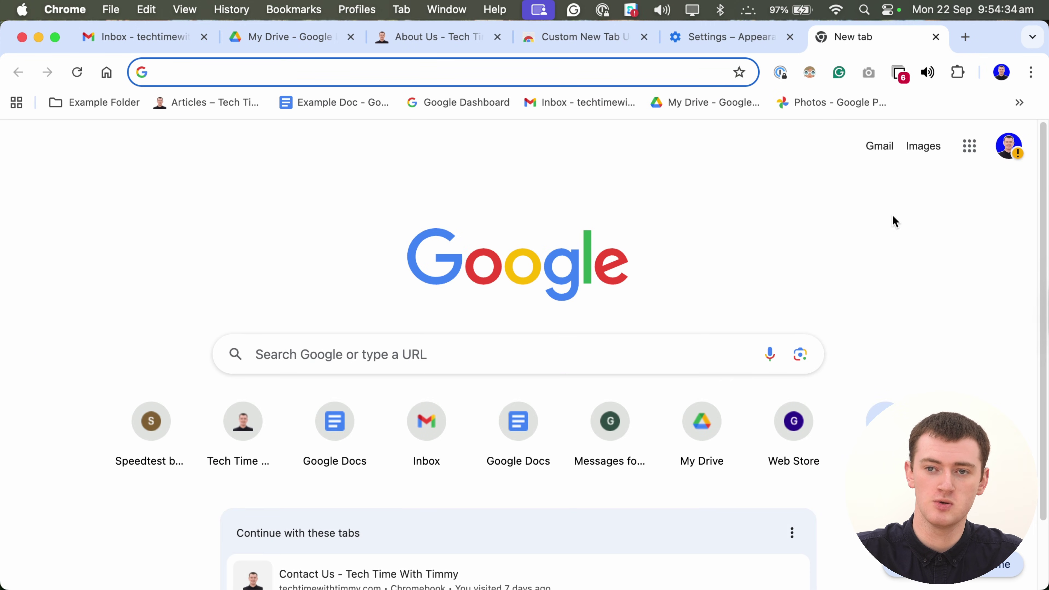
# Step: Set the Home button's custom address to google.com, then replace it with techtimewithtimmy.com
pyautogui.click(935, 37)
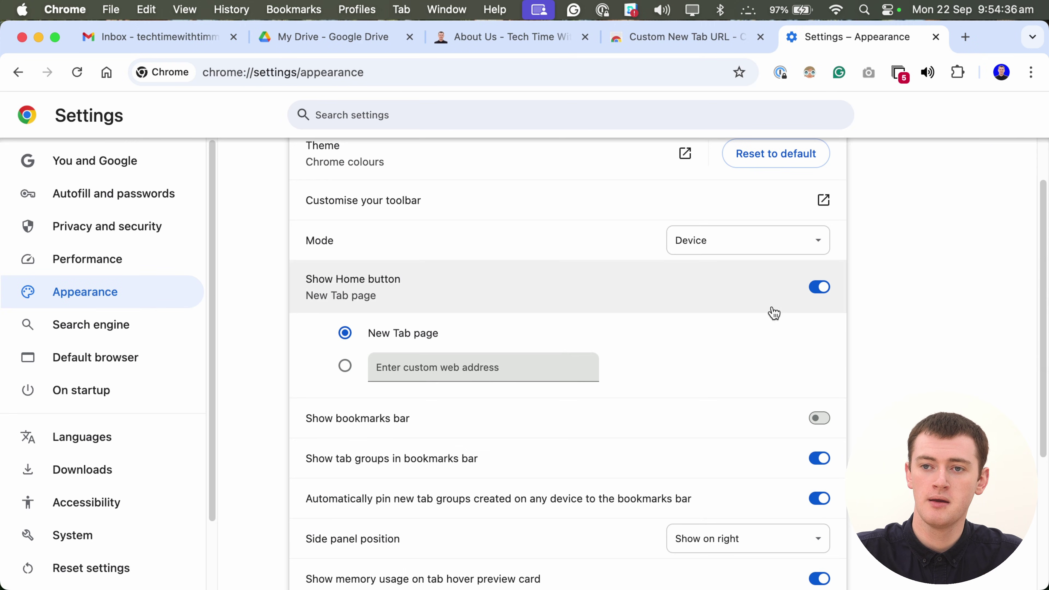
pyautogui.click(344, 367)
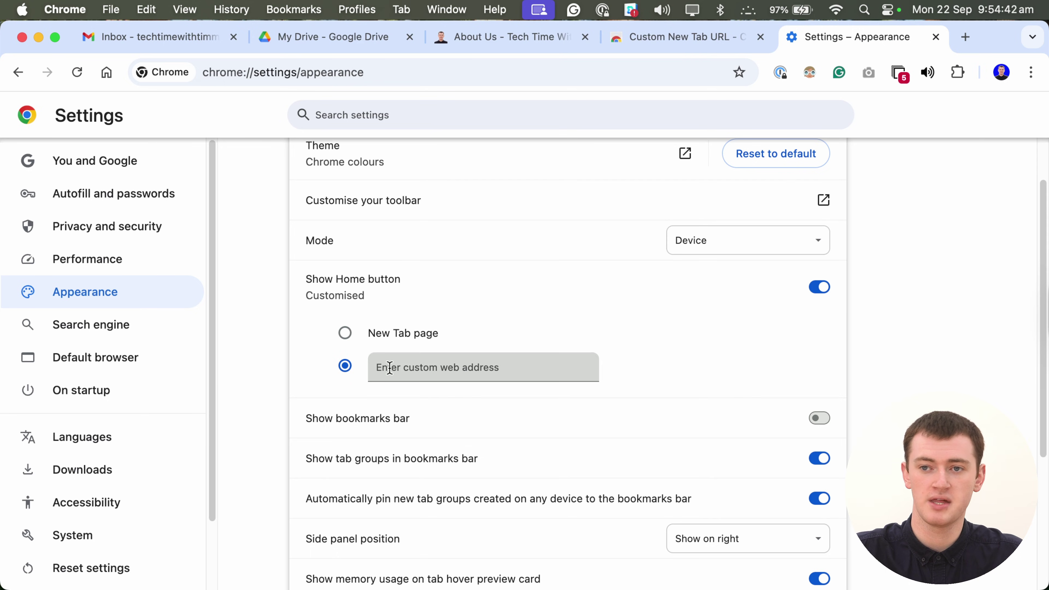
pyautogui.click(405, 367)
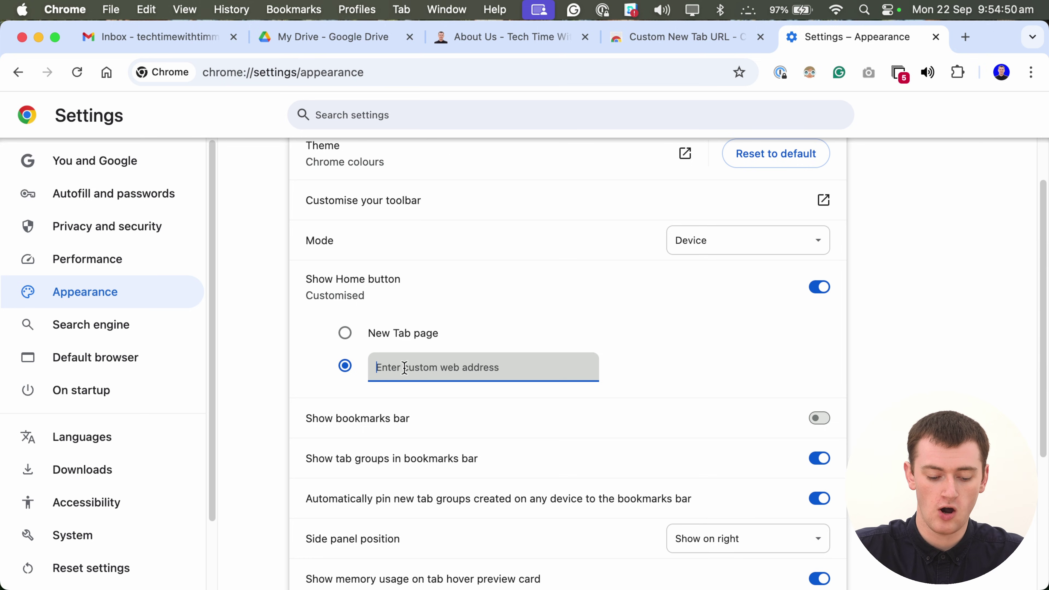
pyautogui.write('google.com')
pyautogui.press('Return')
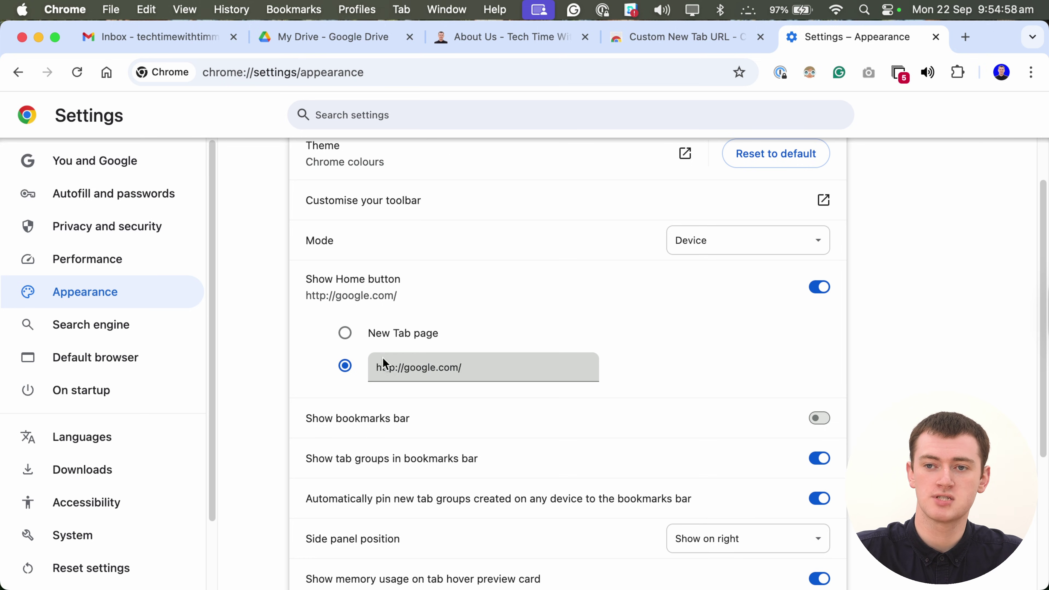
pyautogui.click(473, 370)
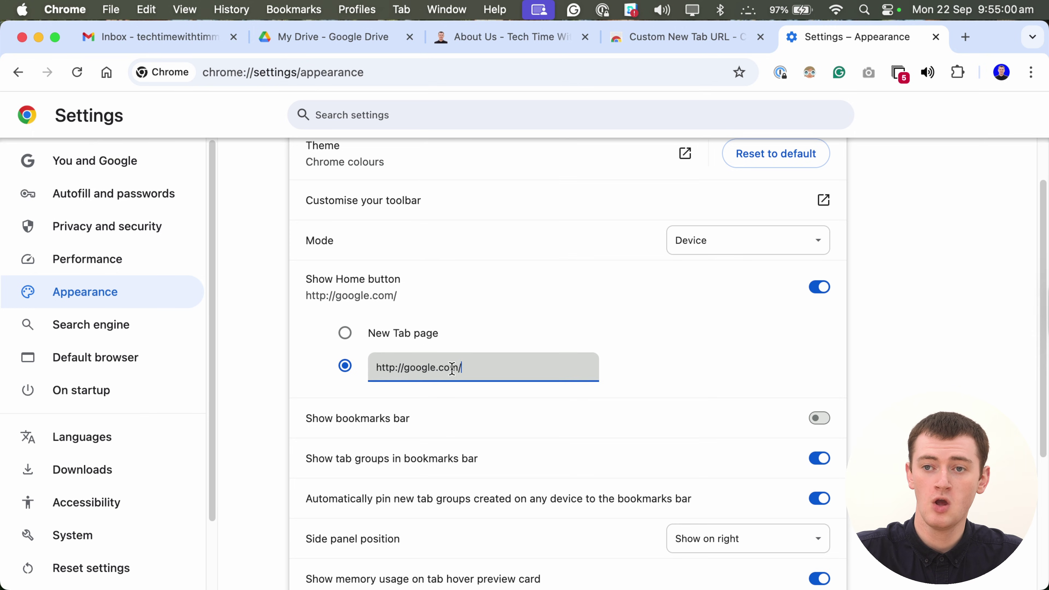
pyautogui.moveTo(347, 367); pyautogui.dragTo(456, 368)
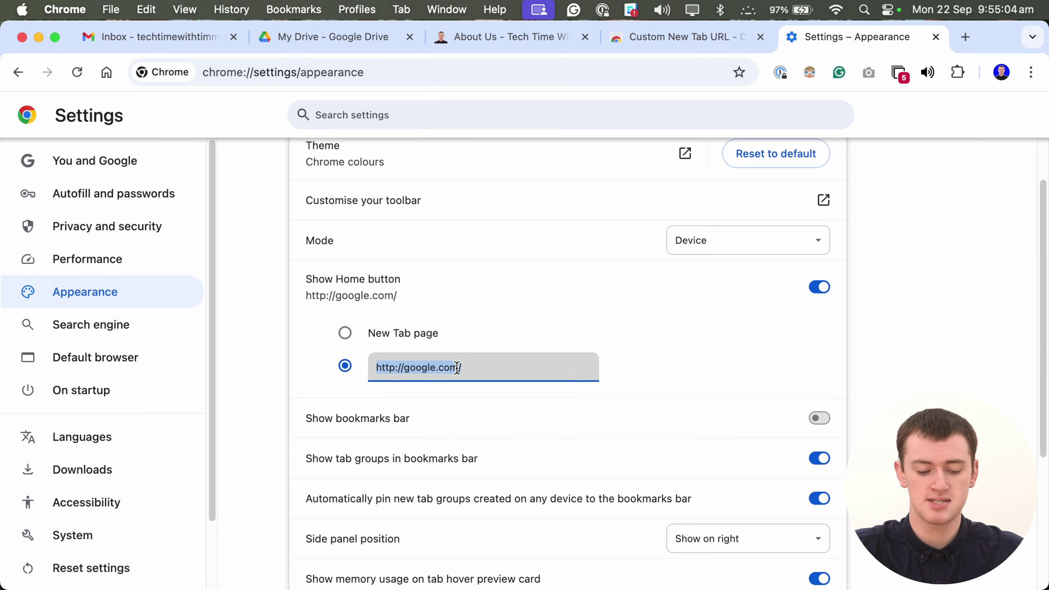
pyautogui.write('techtimewithtimmy.com')
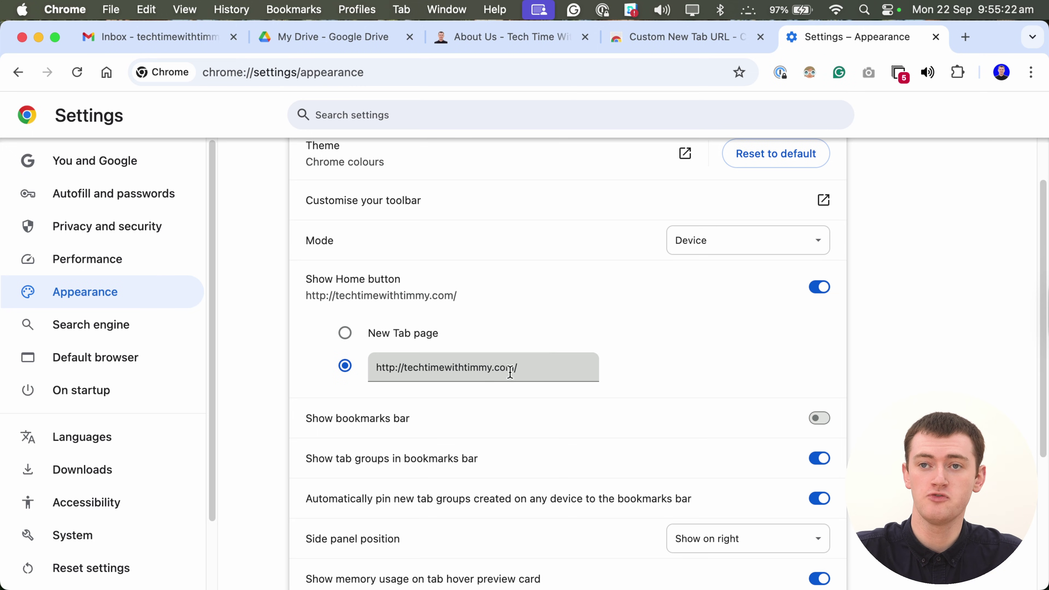
pyautogui.click(965, 37)
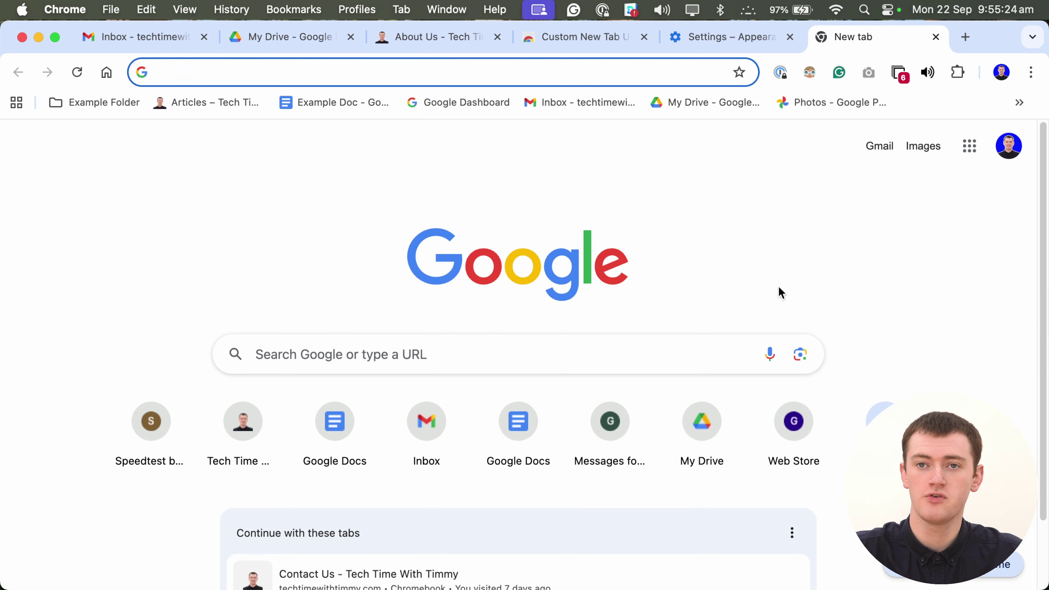
# Step: Load Tech Time With Timmy via Home from the new tab and the Gmail tab
pyautogui.click(106, 75)
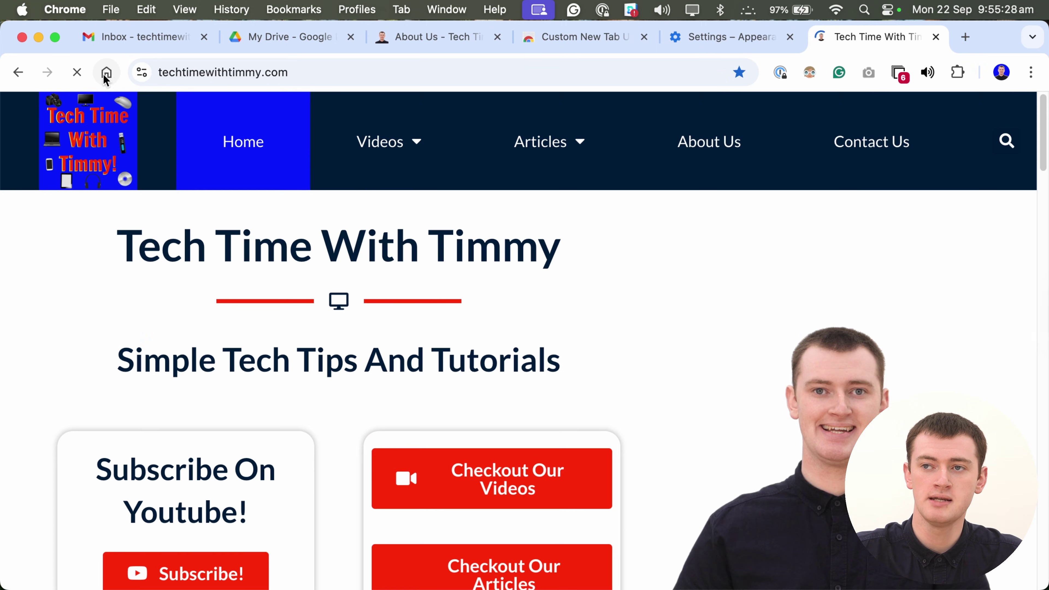
pyautogui.click(149, 47)
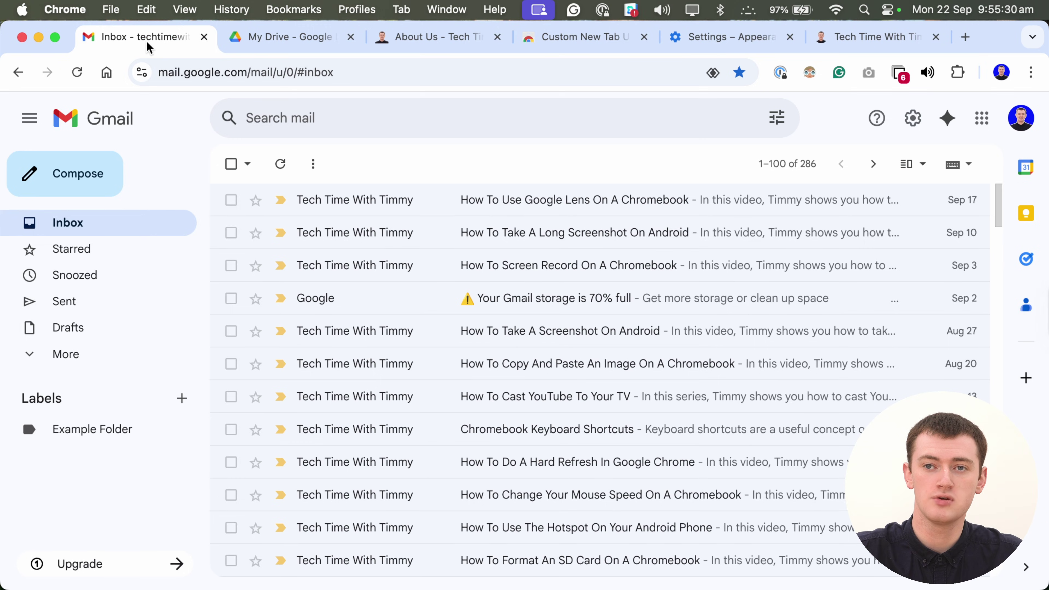
pyautogui.click(107, 76)
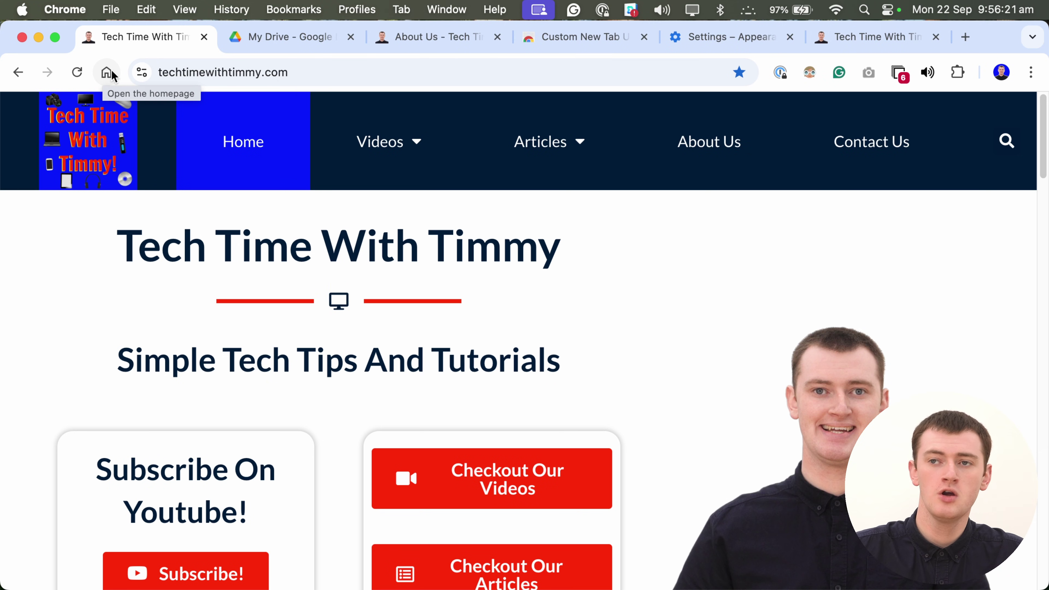
# Step: Change On startup from Continue where you left off to Open a specific page or set of pages
pyautogui.click(747, 43)
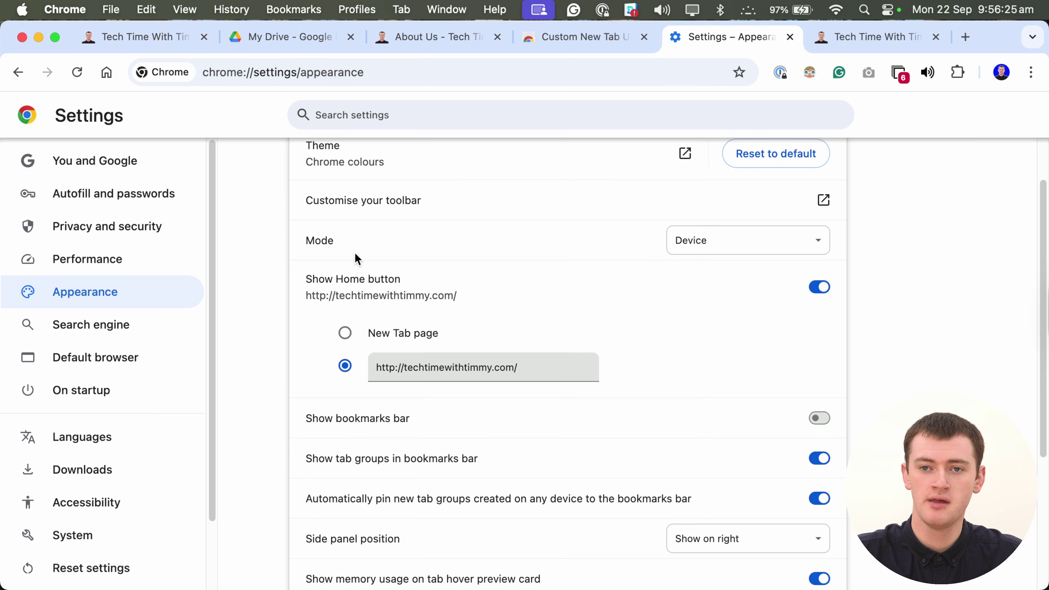
pyautogui.click(94, 401)
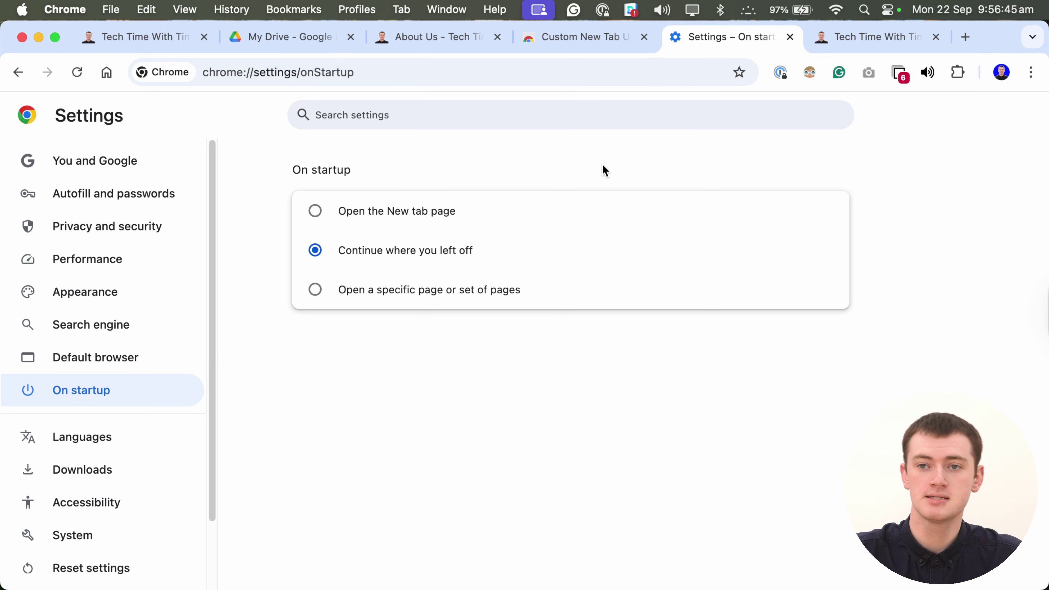
pyautogui.click(378, 298)
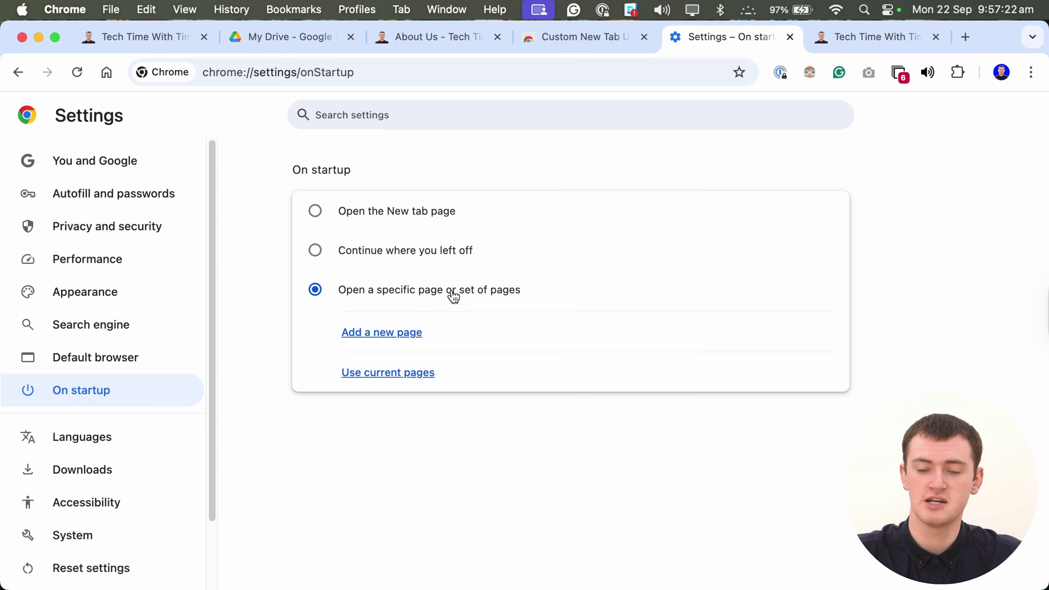
pyautogui.click(374, 332)
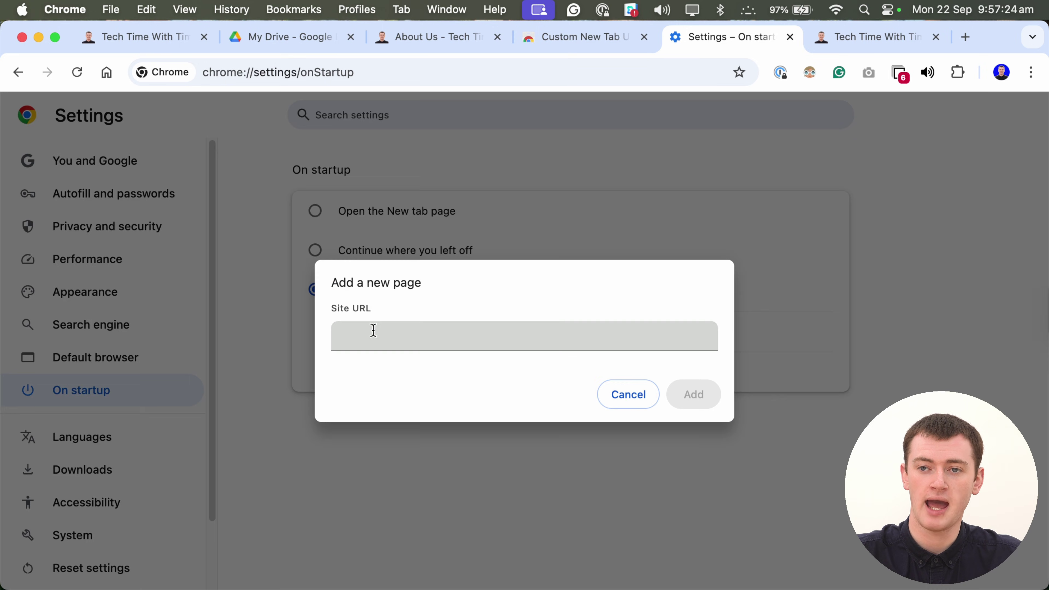
pyautogui.click(399, 331)
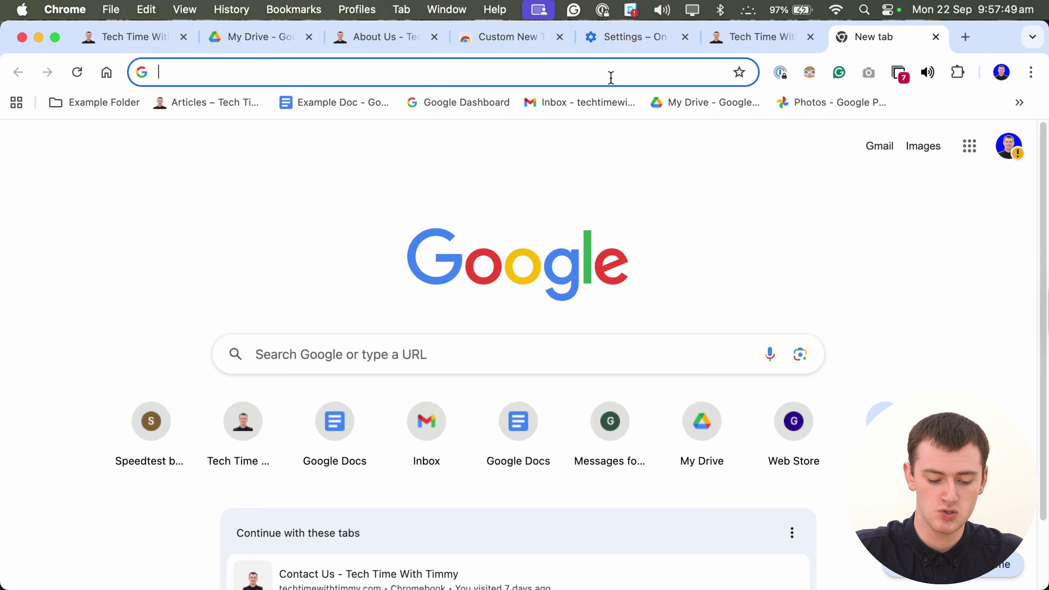
pyautogui.write('google.com')
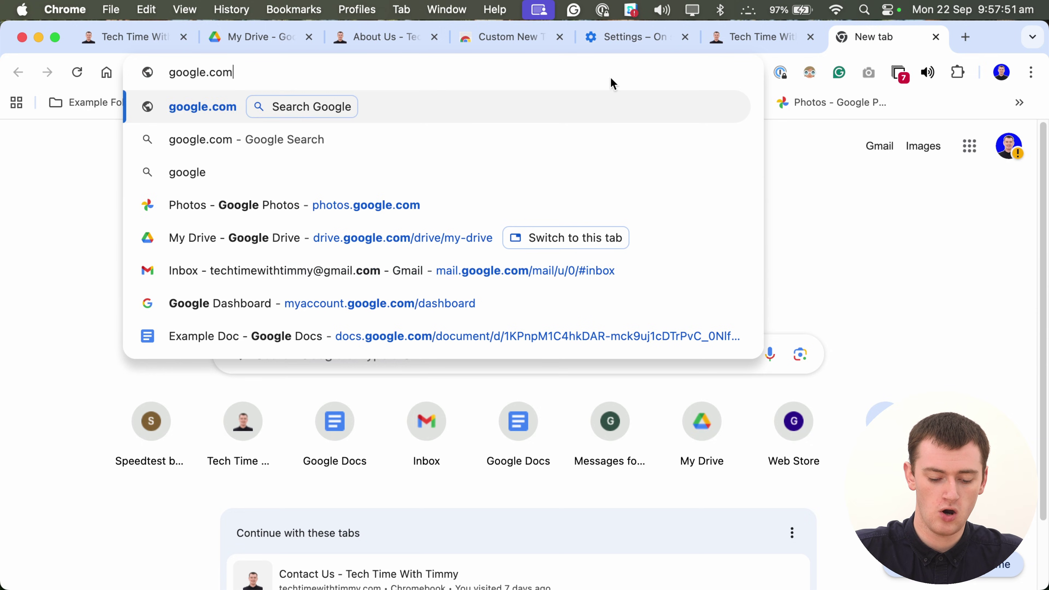
pyautogui.press('Return')
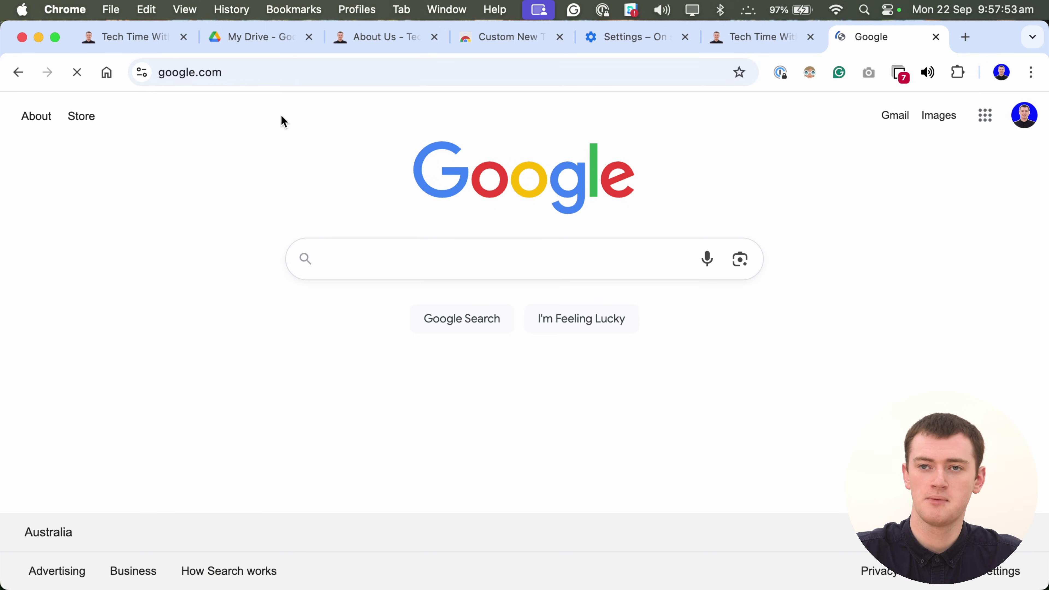
pyautogui.click(250, 76)
pyautogui.rightClick(217, 75)
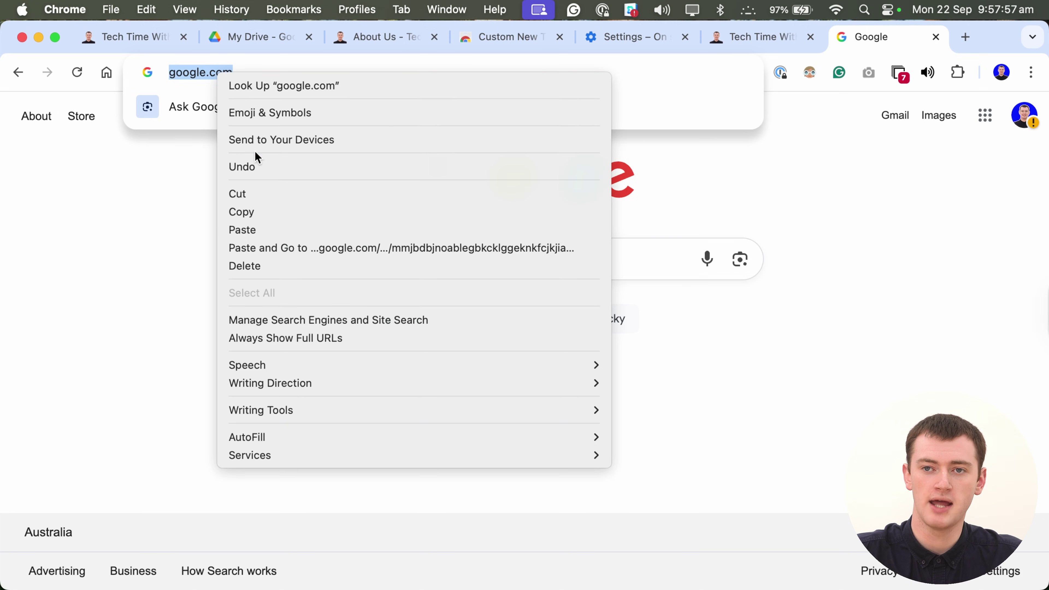
pyautogui.click(252, 213)
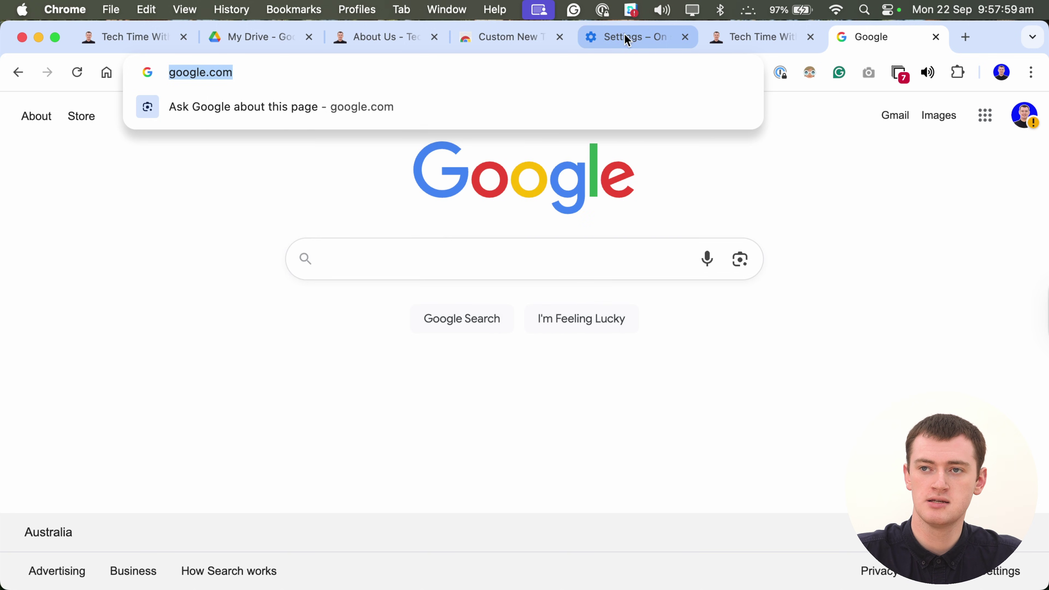
pyautogui.click(625, 38)
pyautogui.rightClick(441, 336)
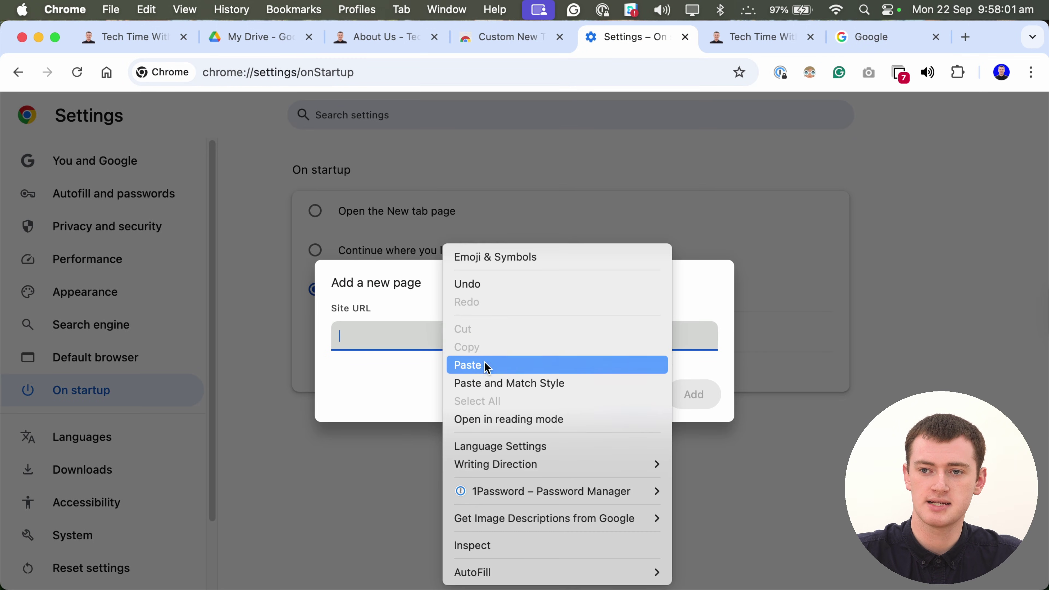
pyautogui.click(491, 368)
pyautogui.click(446, 369)
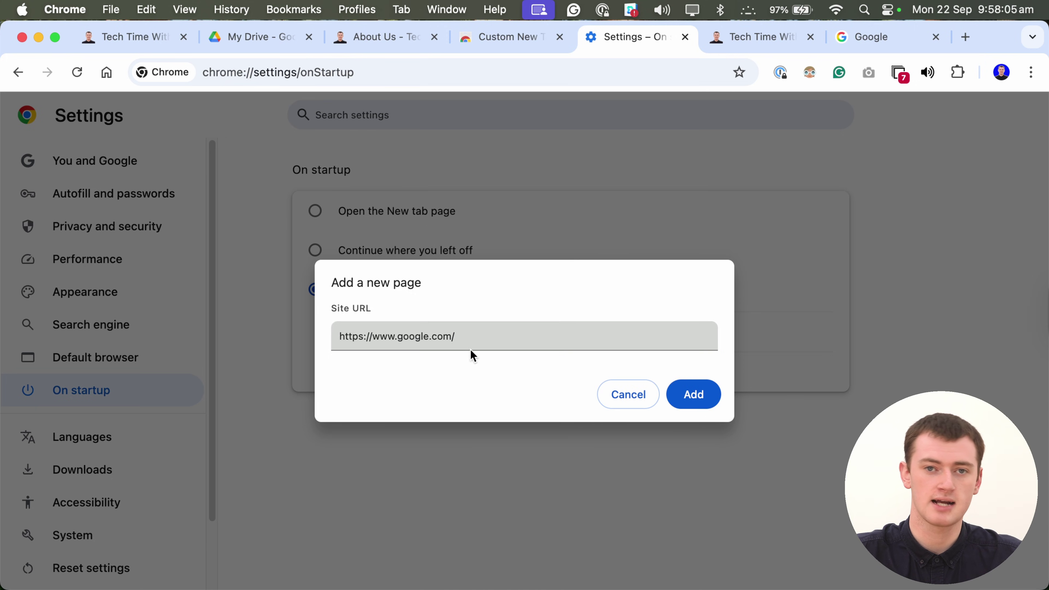
pyautogui.click(697, 397)
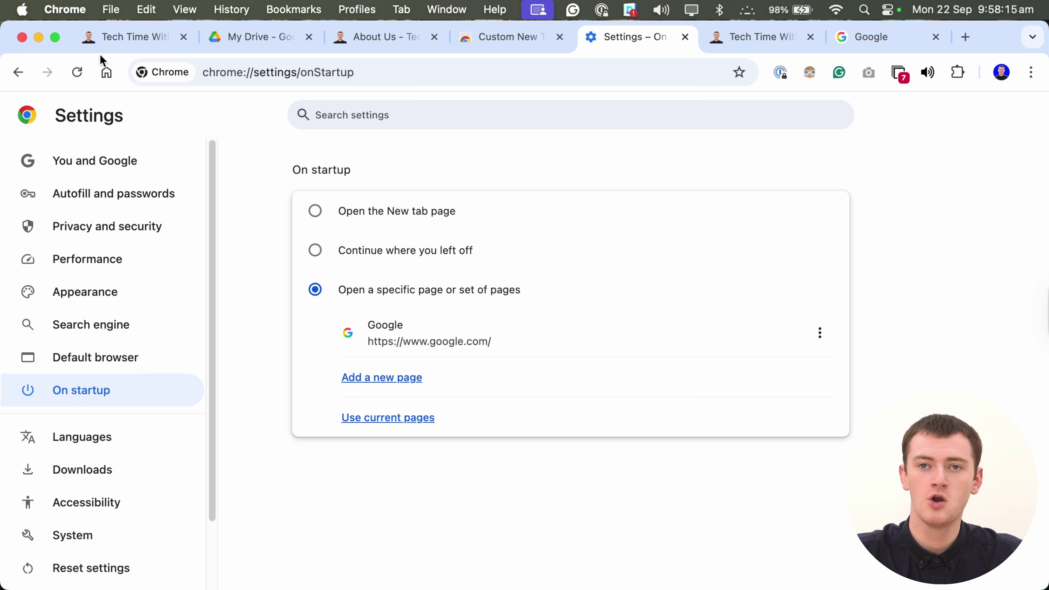
# Step: Relaunch Chrome to confirm the Google startup page, then restore the previous seven-tab window from History
pyautogui.click(21, 38)
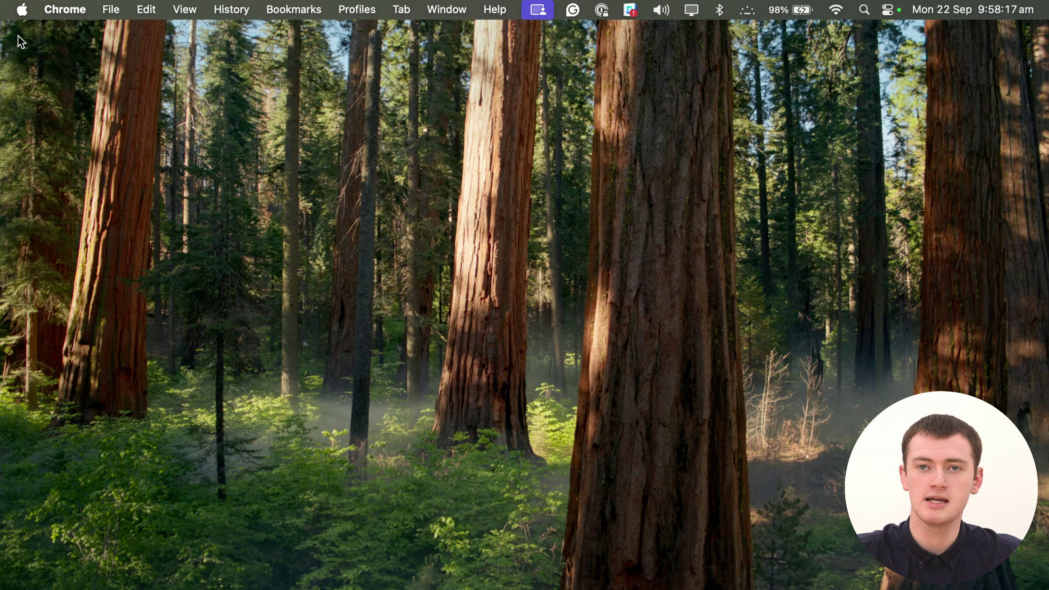
pyautogui.click(657, 233)
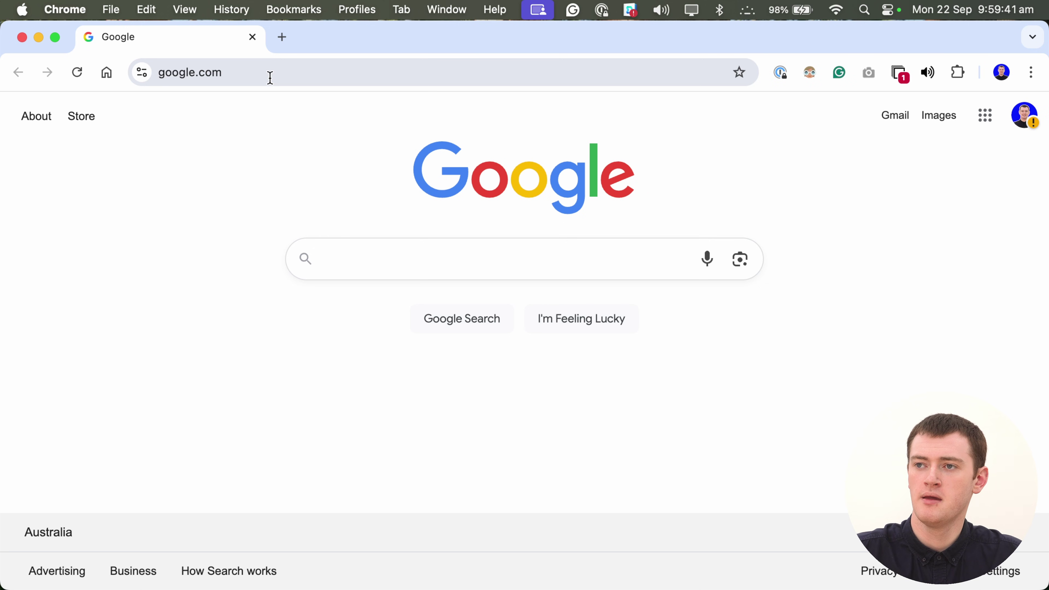
pyautogui.click(1031, 73)
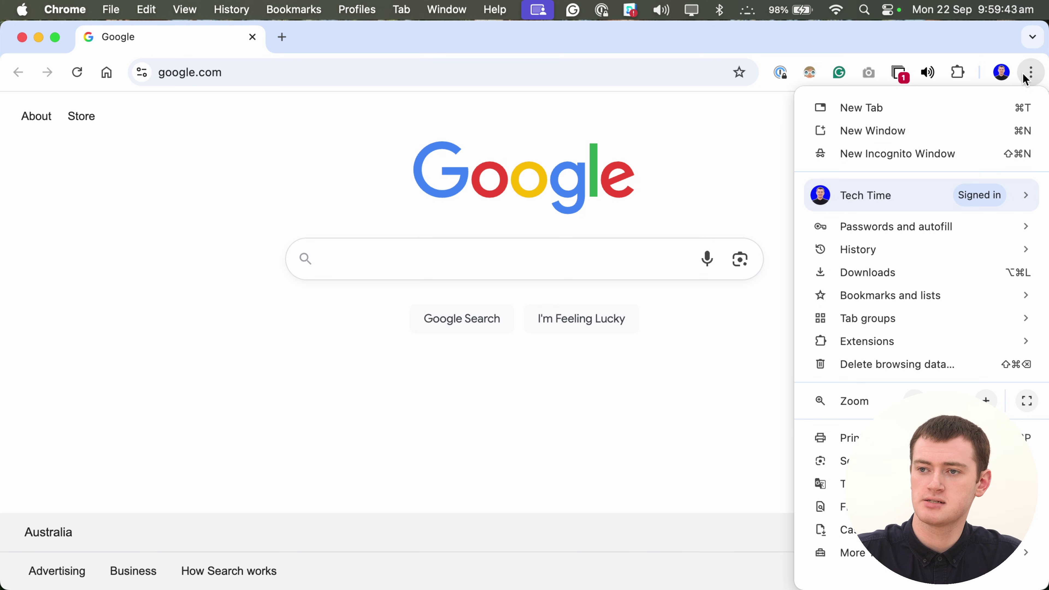
pyautogui.moveTo(877, 250)
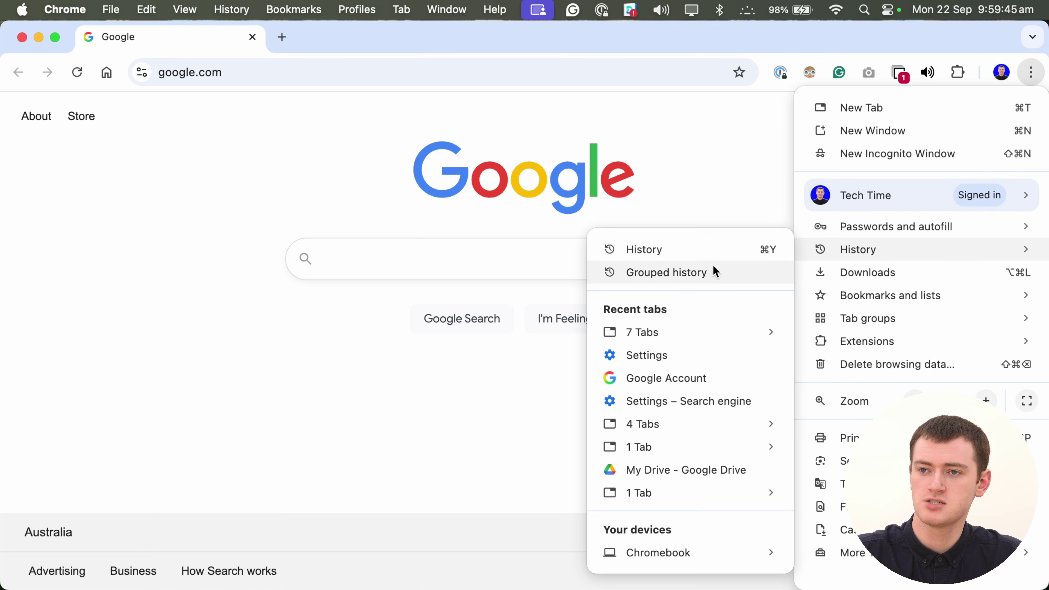
pyautogui.moveTo(670, 334)
pyautogui.click(504, 346)
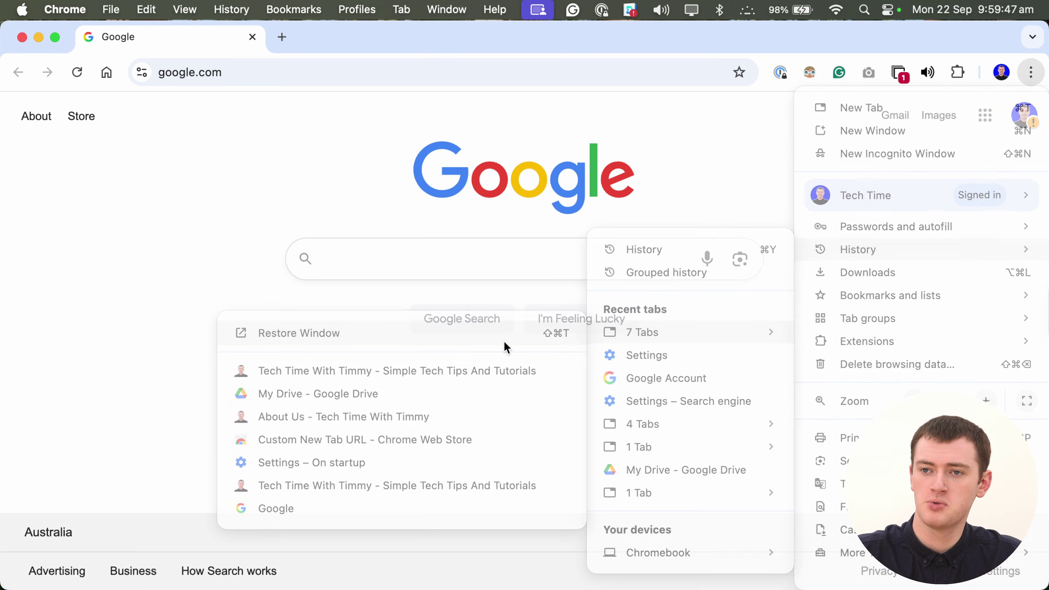
pyautogui.click(917, 223)
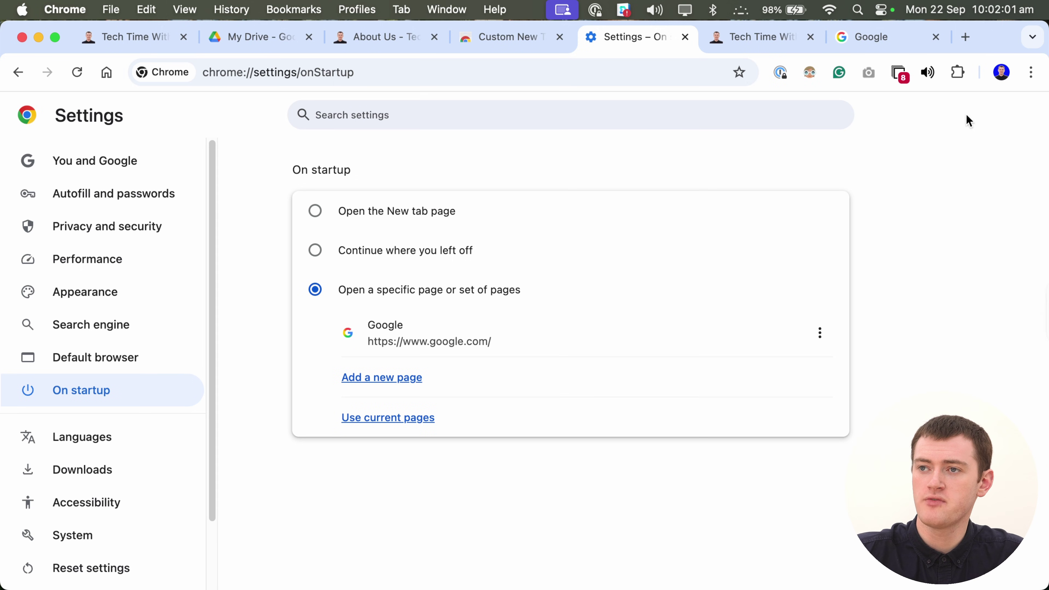
# Step: Open a new tab showing Google's new-tab page, then return to the startup settings
pyautogui.click(965, 37)
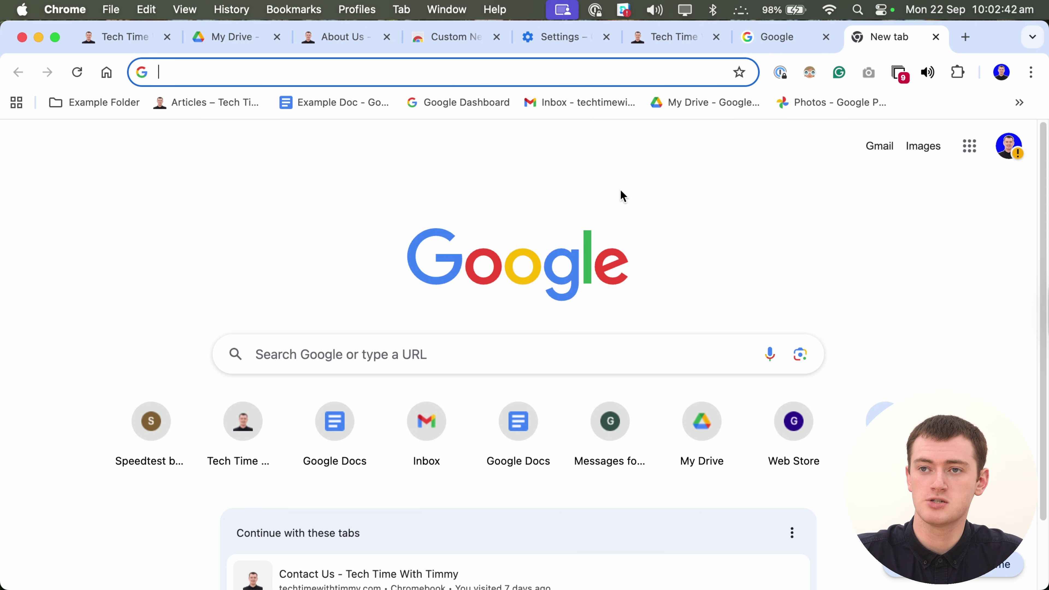
pyautogui.click(548, 41)
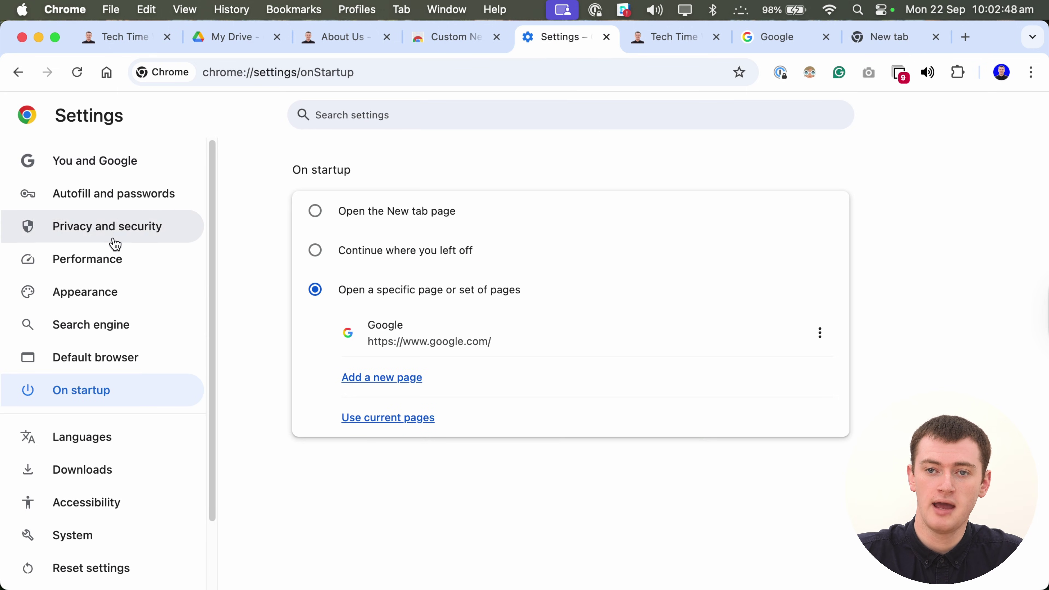
pyautogui.click(112, 330)
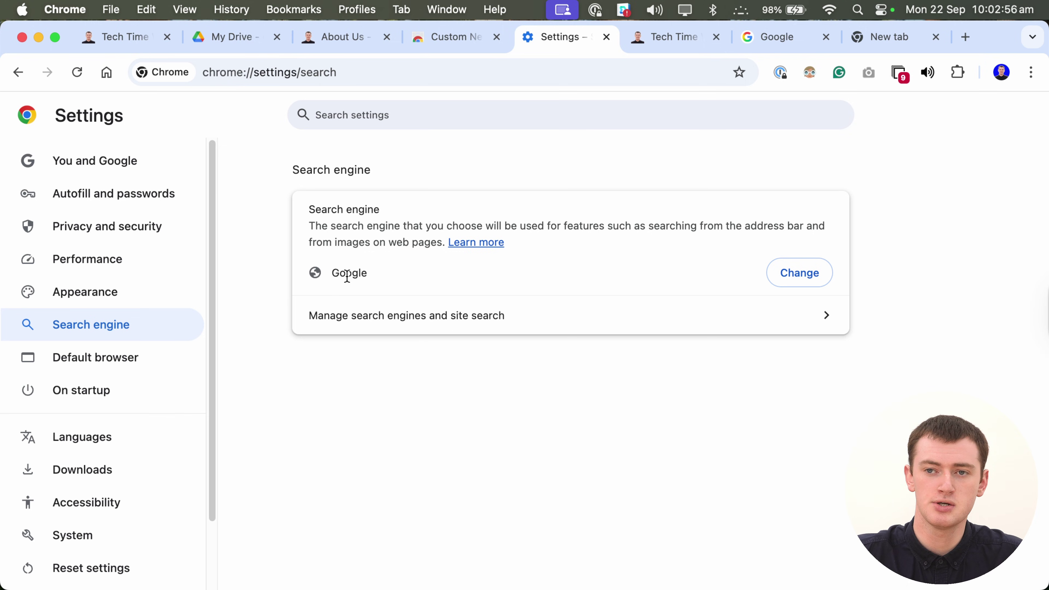
# Step: Replace Google with Microsoft Bing as Chrome's default search engine
pyautogui.click(790, 280)
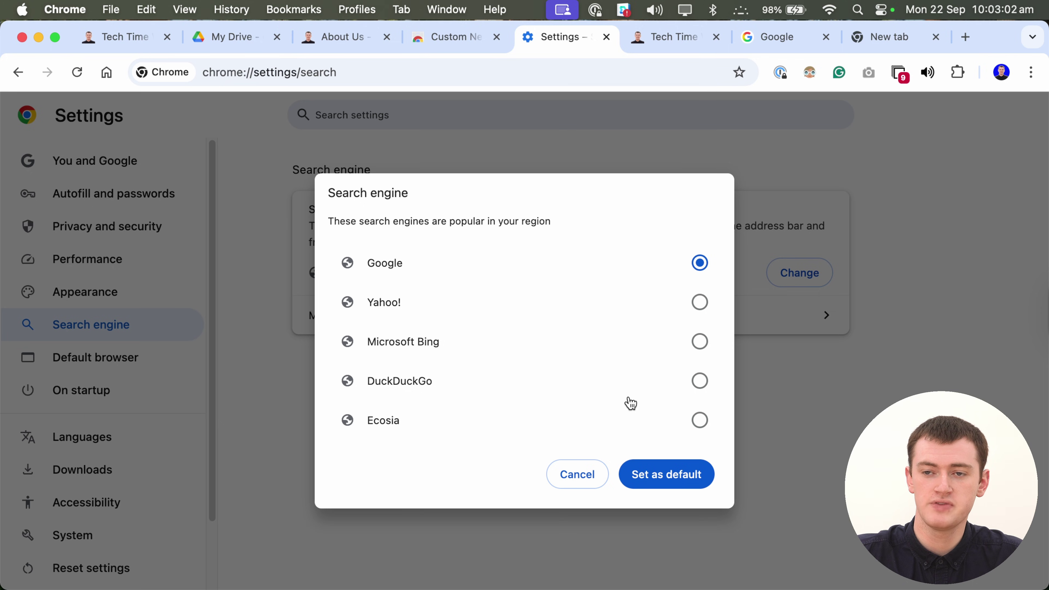
pyautogui.click(701, 343)
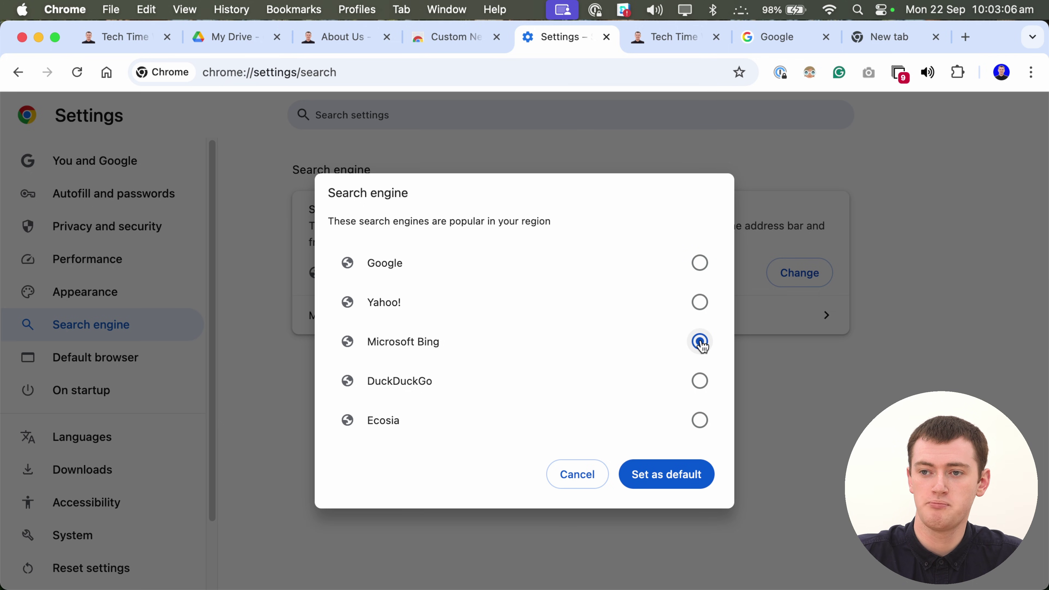
pyautogui.click(681, 479)
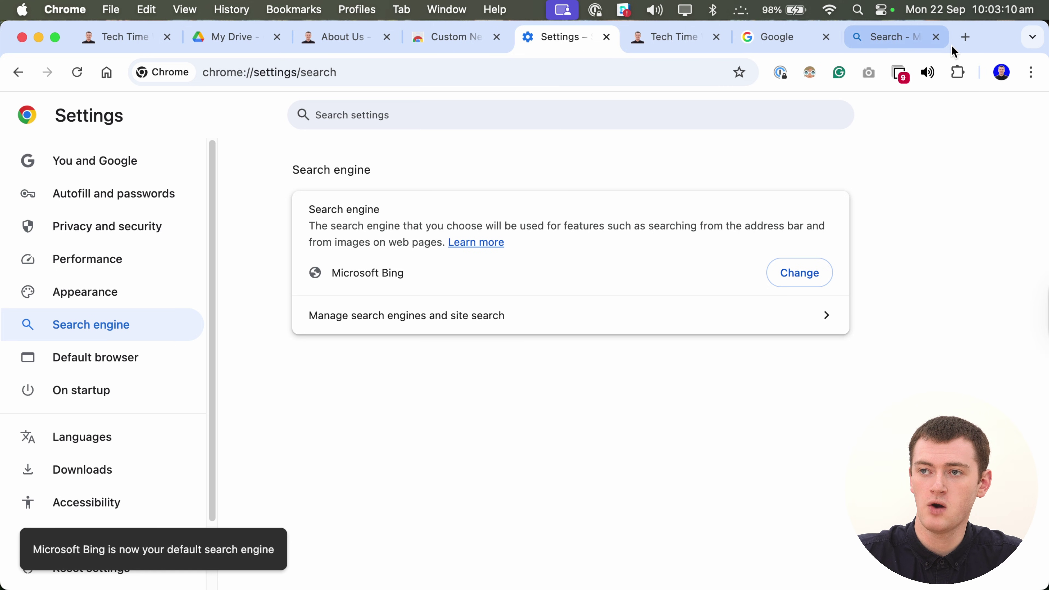
# Step: Open a new tab on the Bing page, try its search box, and dismiss the trending suggestions
pyautogui.click(963, 40)
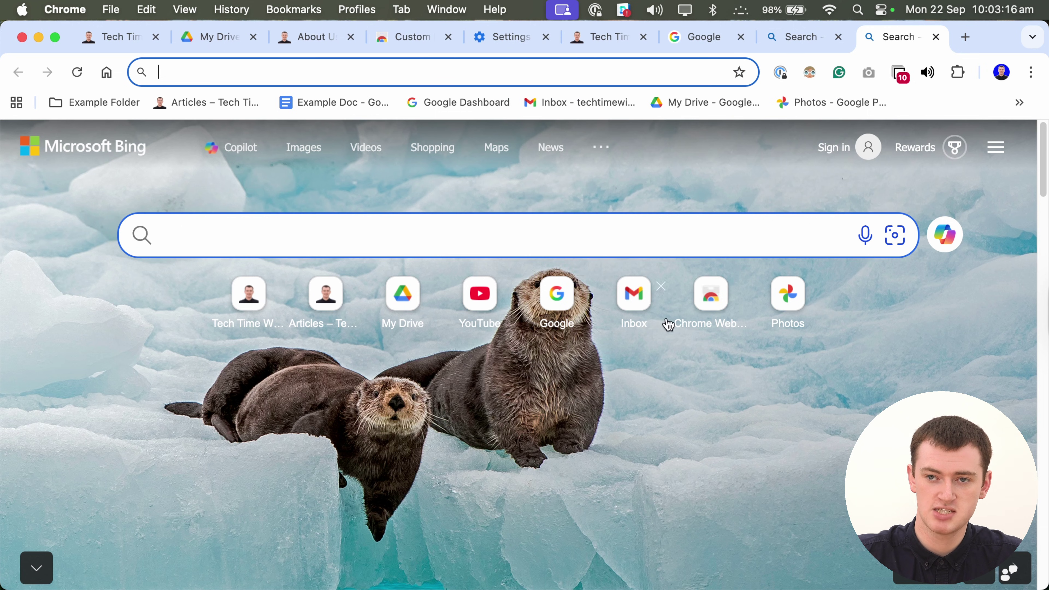
pyautogui.moveTo(691, 320)
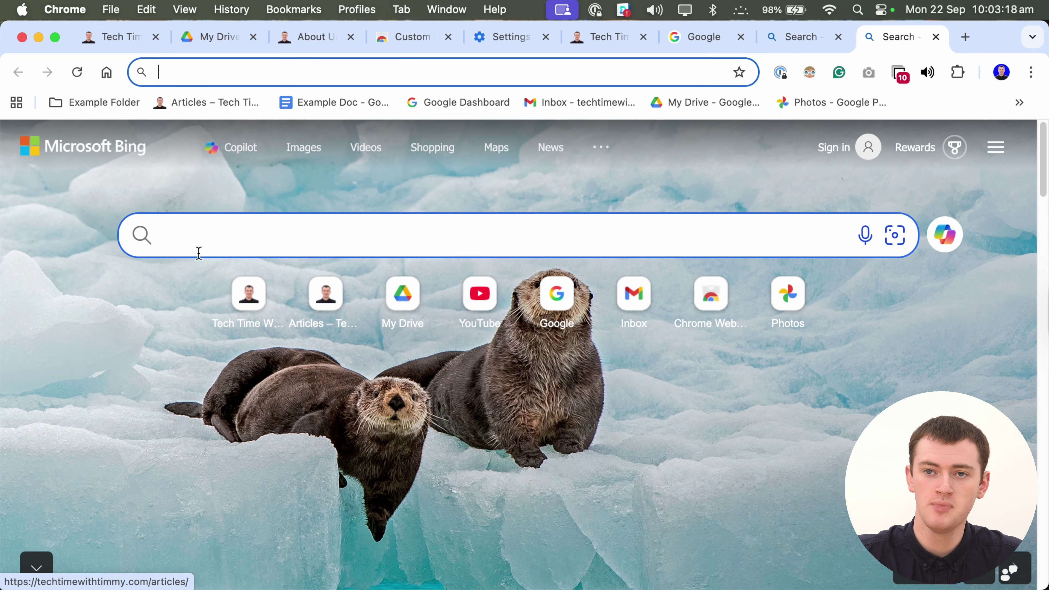
pyautogui.click(221, 242)
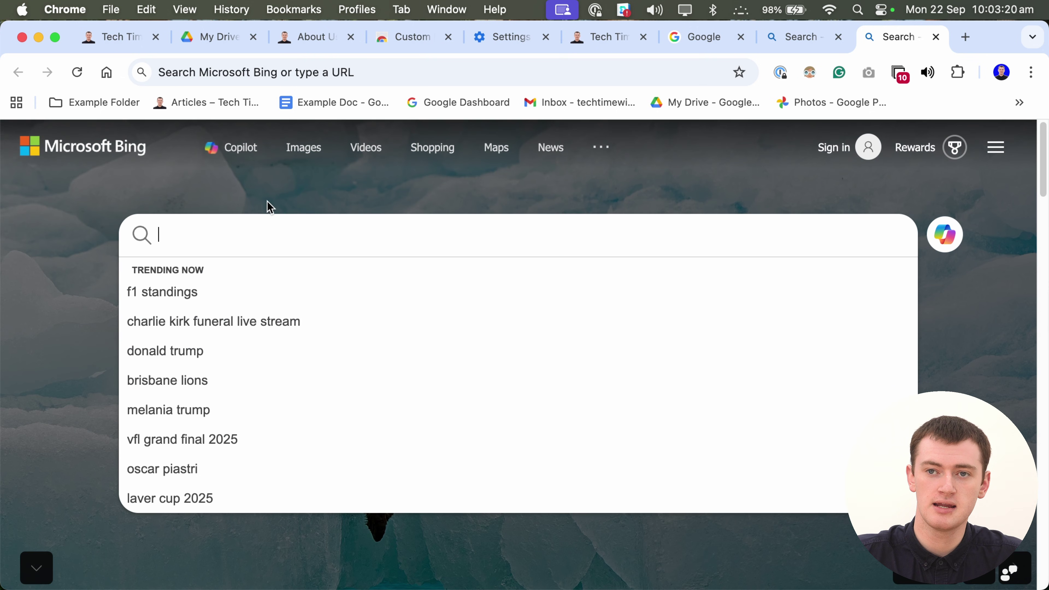
pyautogui.click(268, 206)
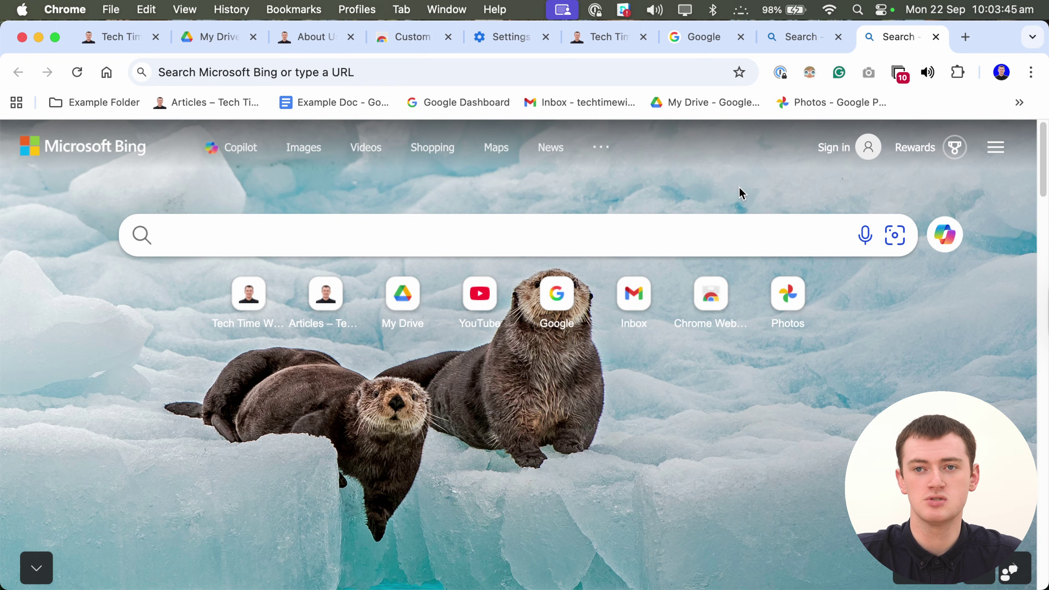
# Step: Add the Custom New Tab URL extension from its store page and dismiss the added notice
pyautogui.click(402, 43)
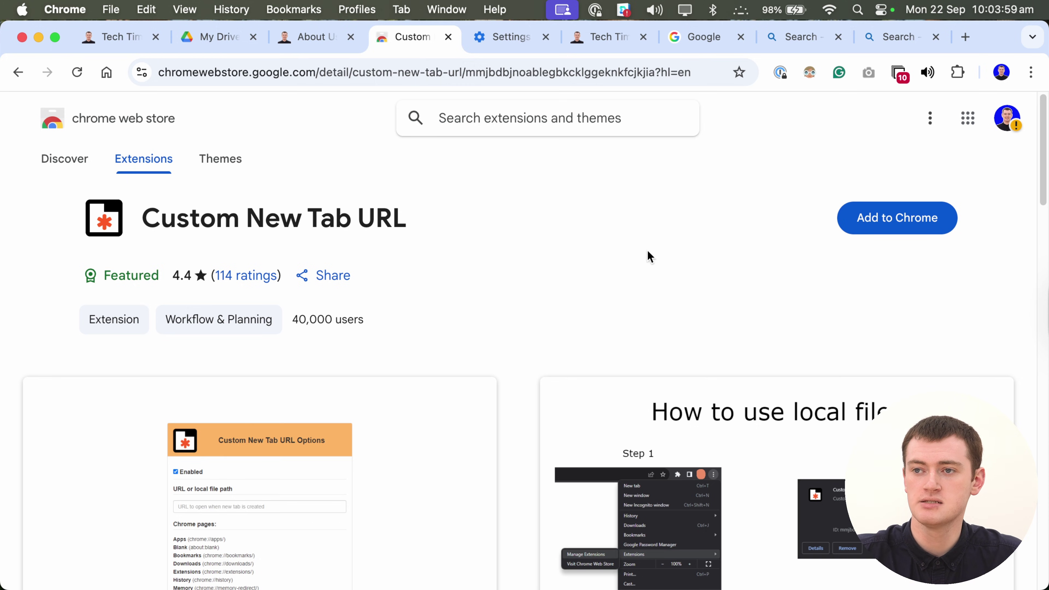
pyautogui.click(895, 218)
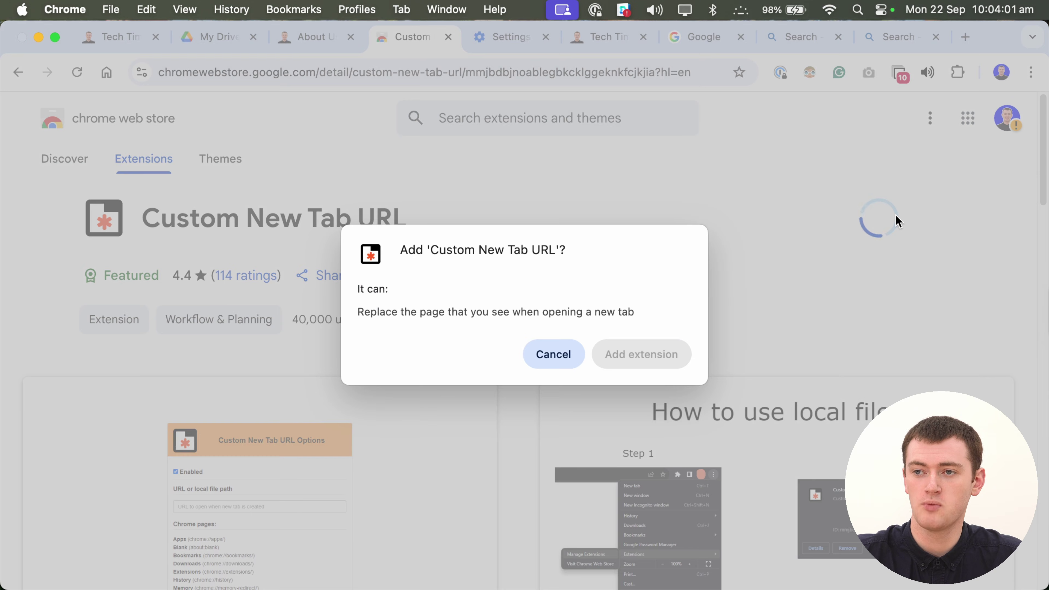
pyautogui.click(629, 359)
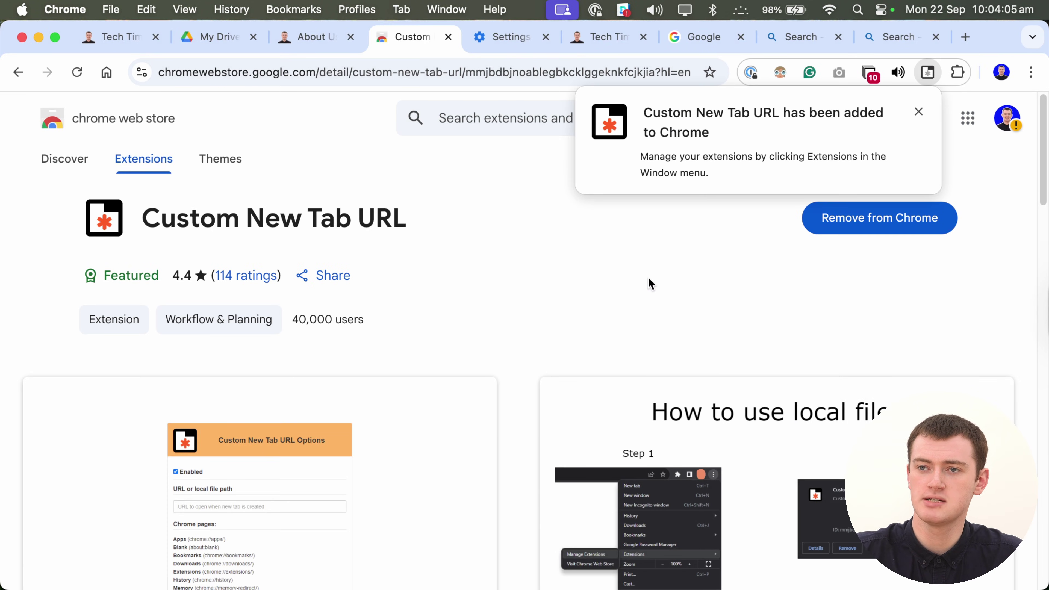
pyautogui.click(919, 111)
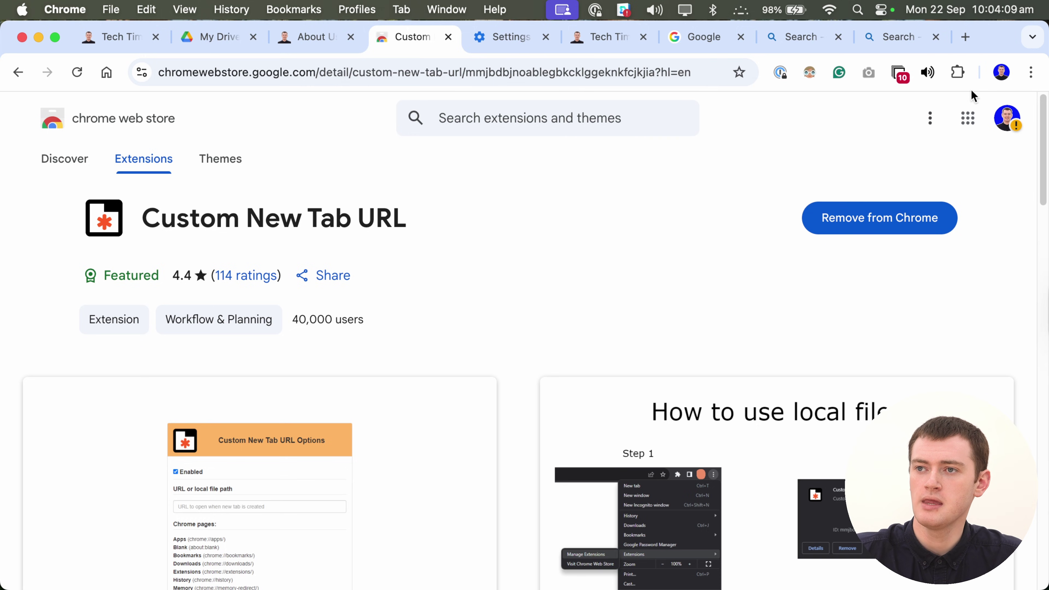
# Step: From the extensions list, open Custom New Tab URL's menu to reach its Options page
pyautogui.click(958, 72)
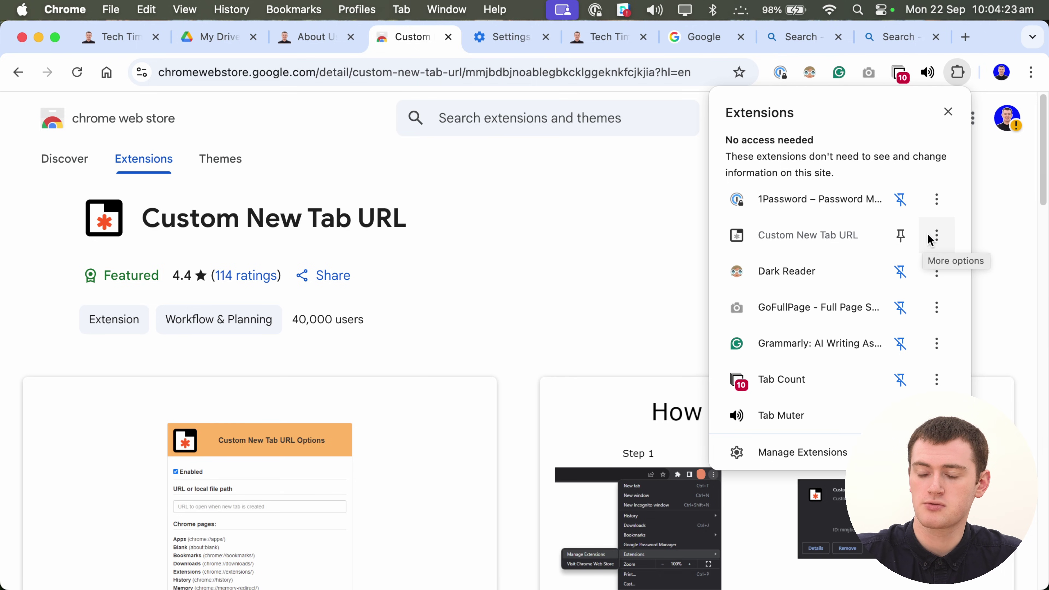
pyautogui.click(935, 236)
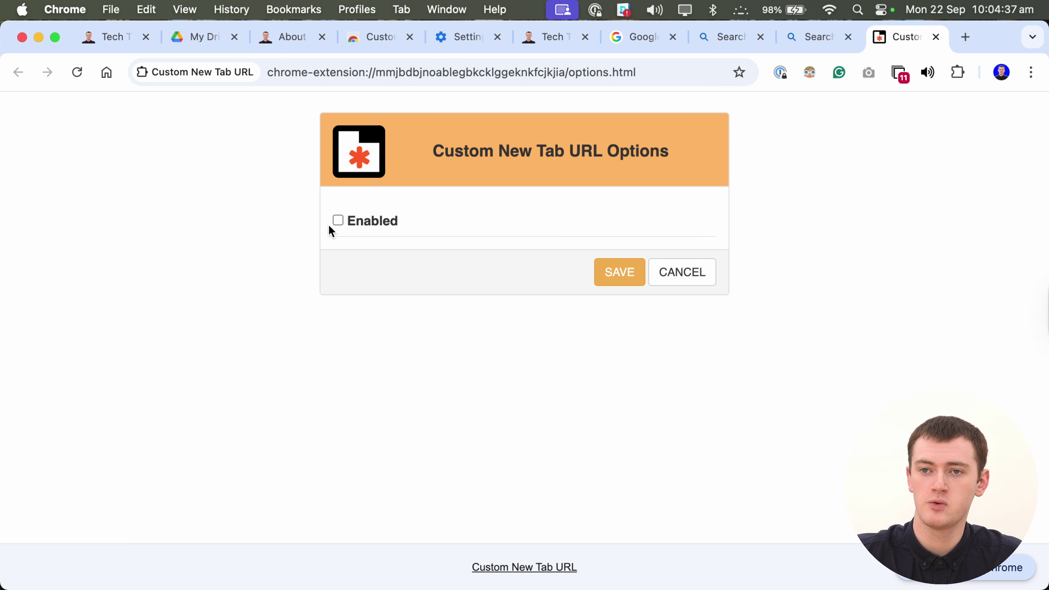
# Step: Tick Enabled in Custom New Tab URL, select its URL field, then go to the techtimewithtimmy.com tab
pyautogui.click(338, 221)
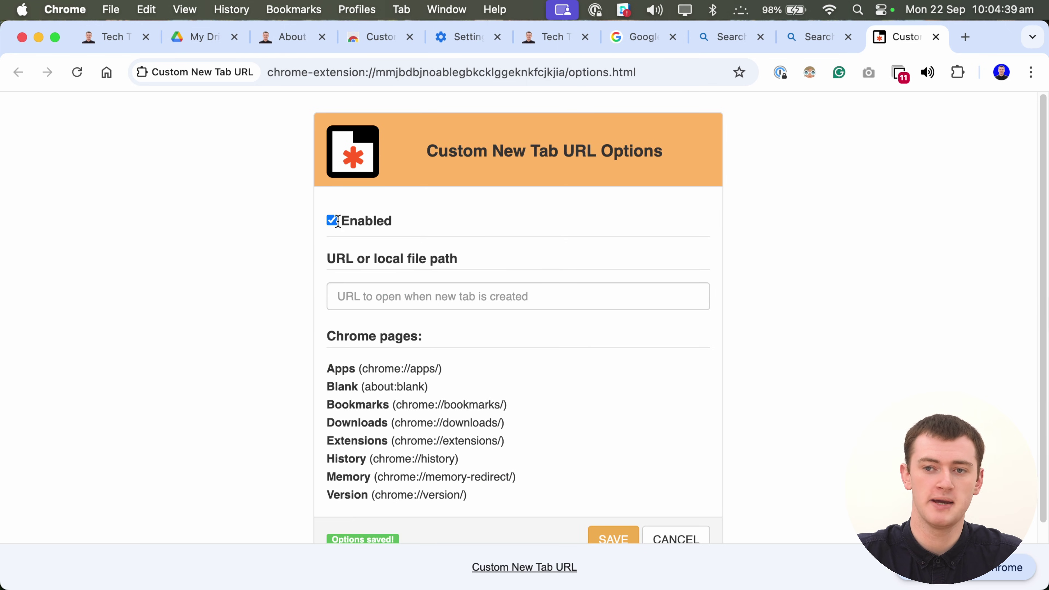
pyautogui.scroll(-1, 463, 233)
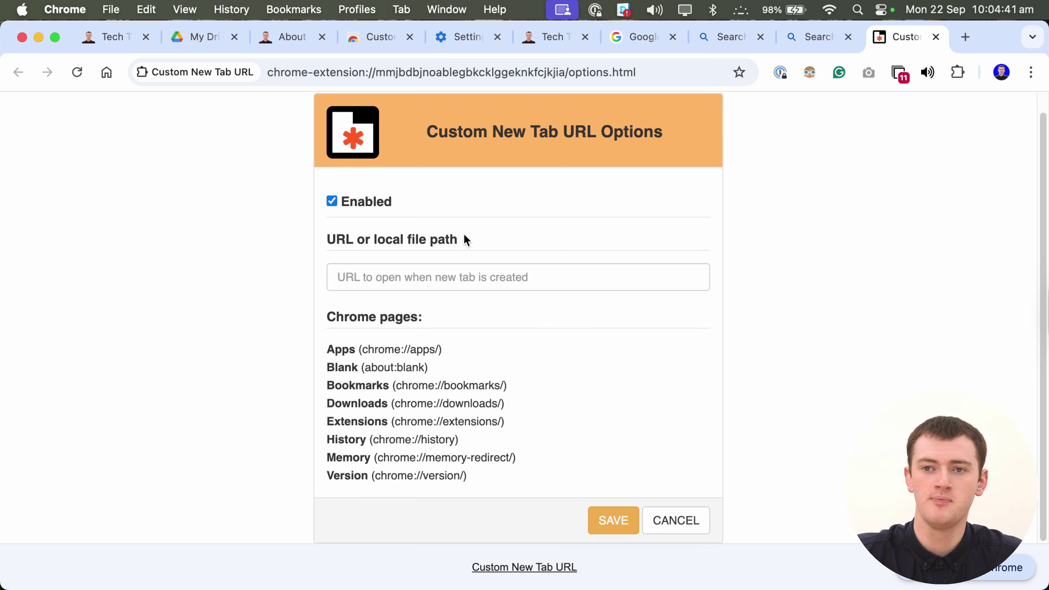
pyautogui.click(364, 281)
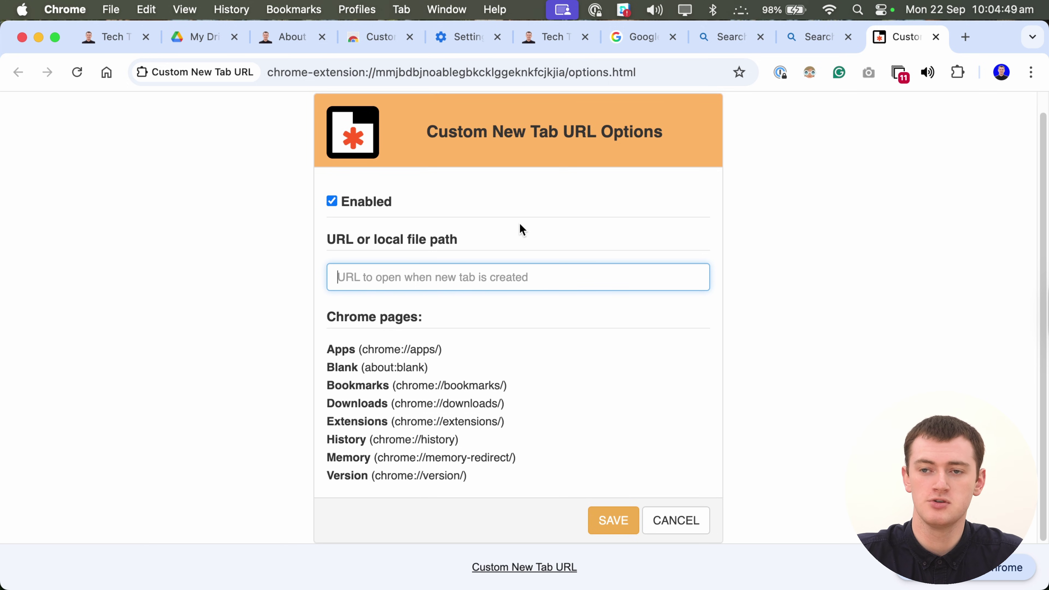
pyautogui.click(551, 41)
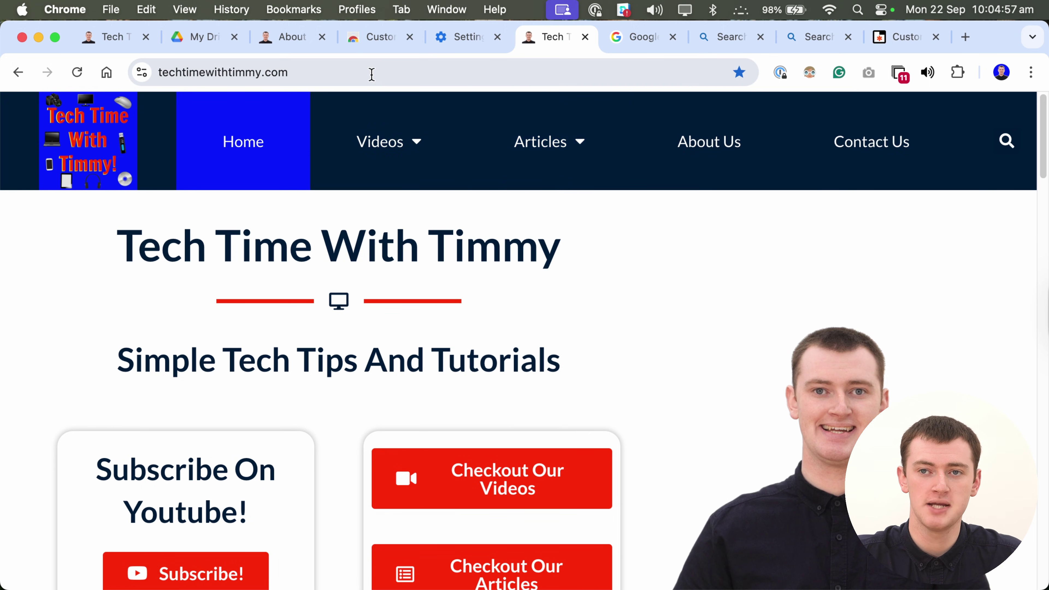
pyautogui.click(325, 71)
pyautogui.rightClick(263, 73)
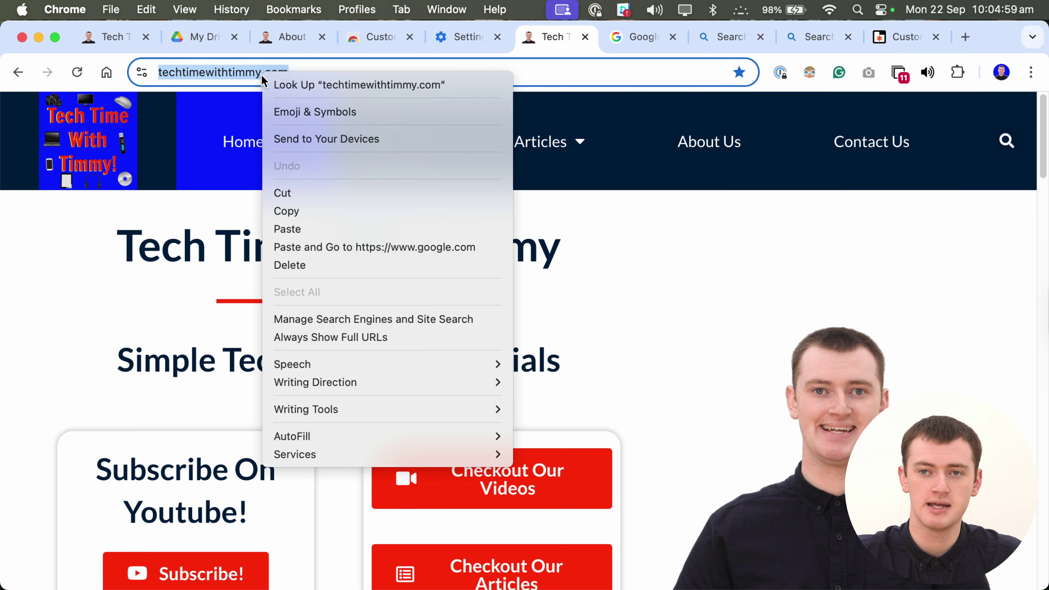
pyautogui.click(314, 213)
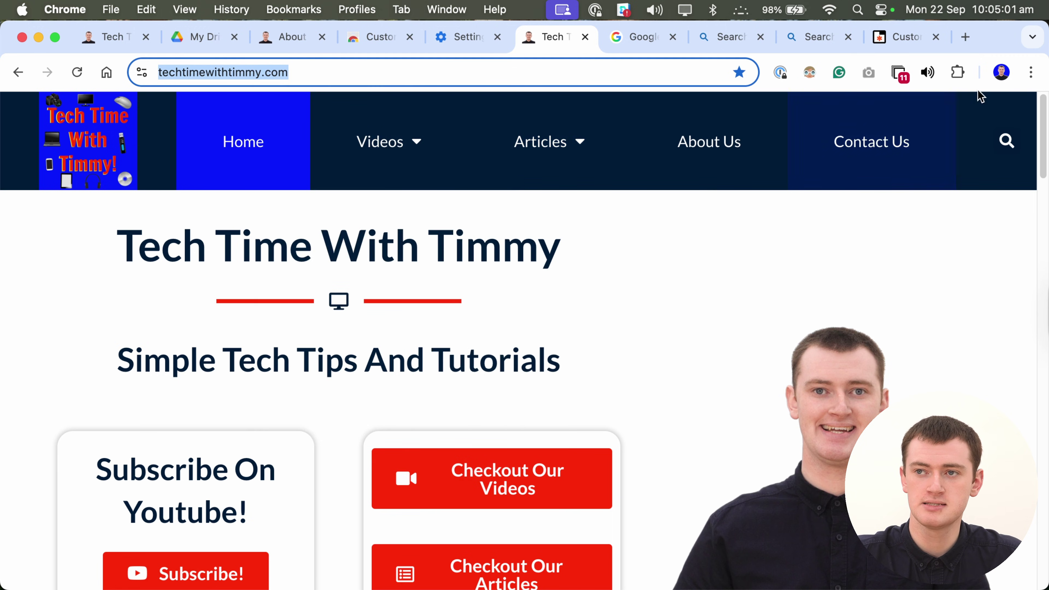
pyautogui.click(882, 39)
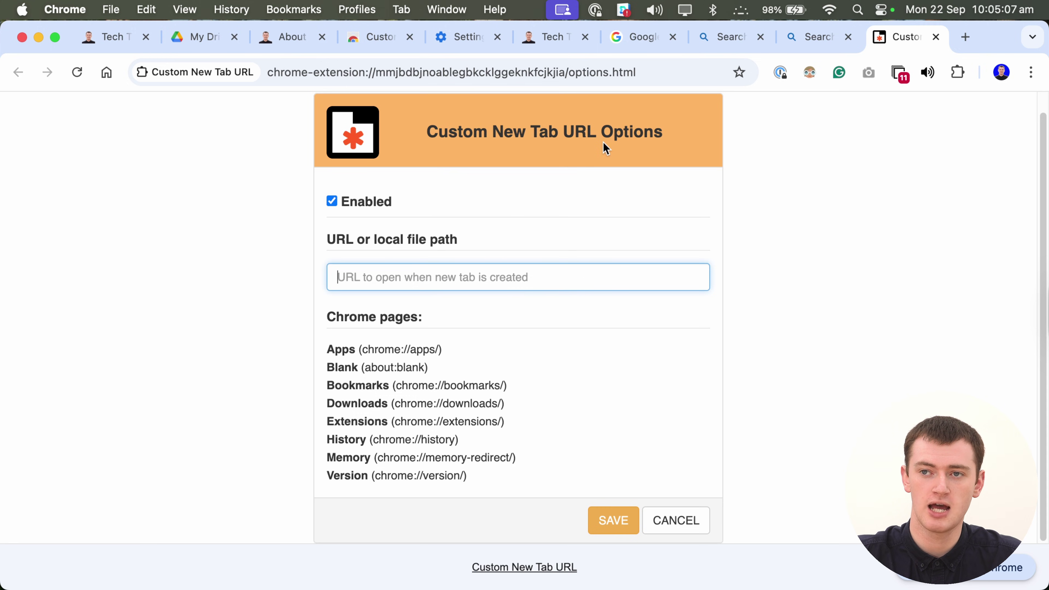
pyautogui.rightClick(403, 274)
pyautogui.click(455, 367)
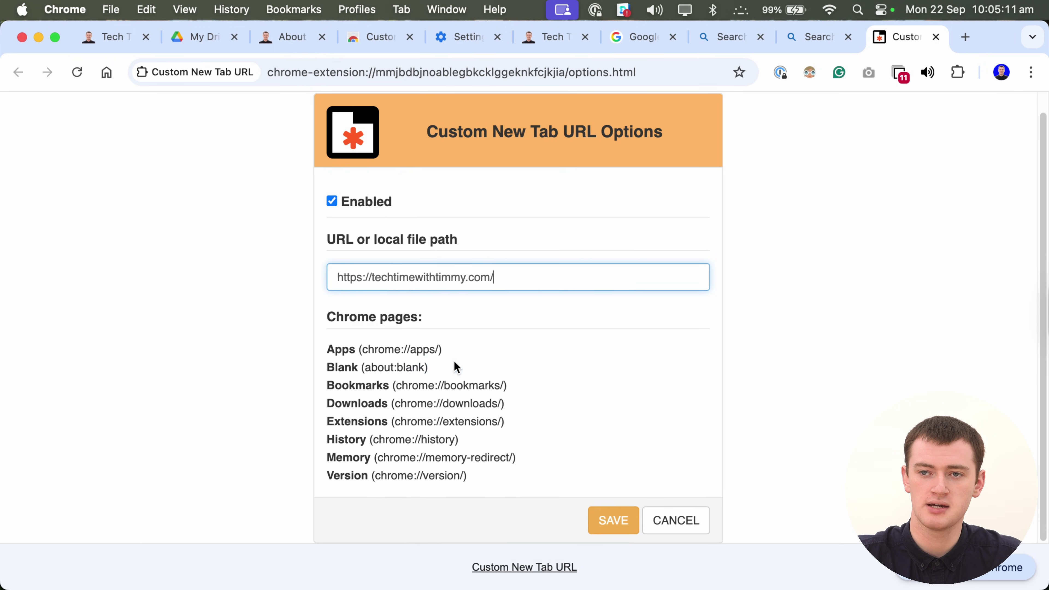
pyautogui.click(813, 285)
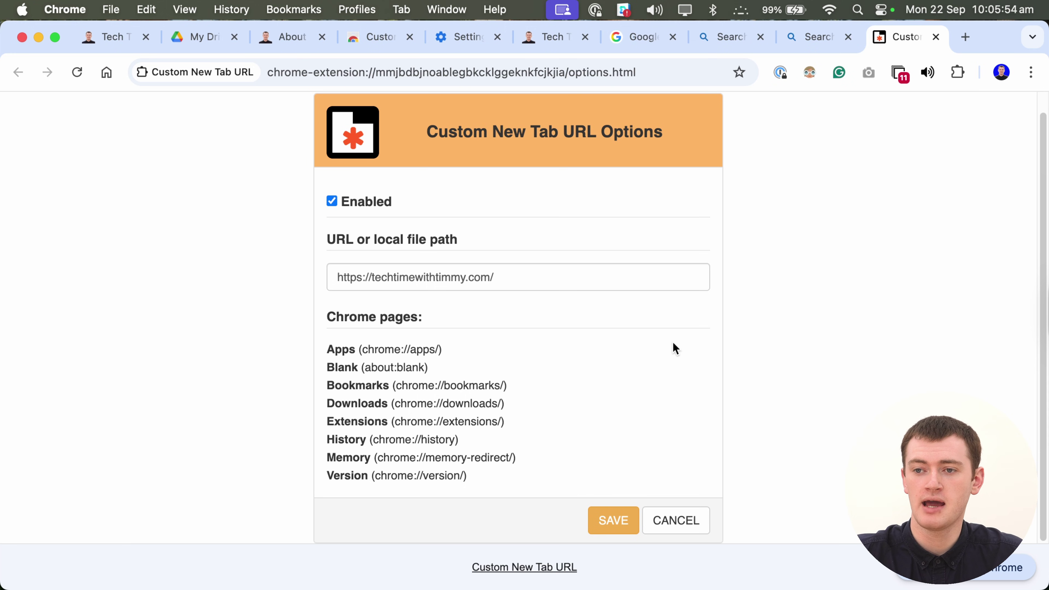
pyautogui.click(615, 517)
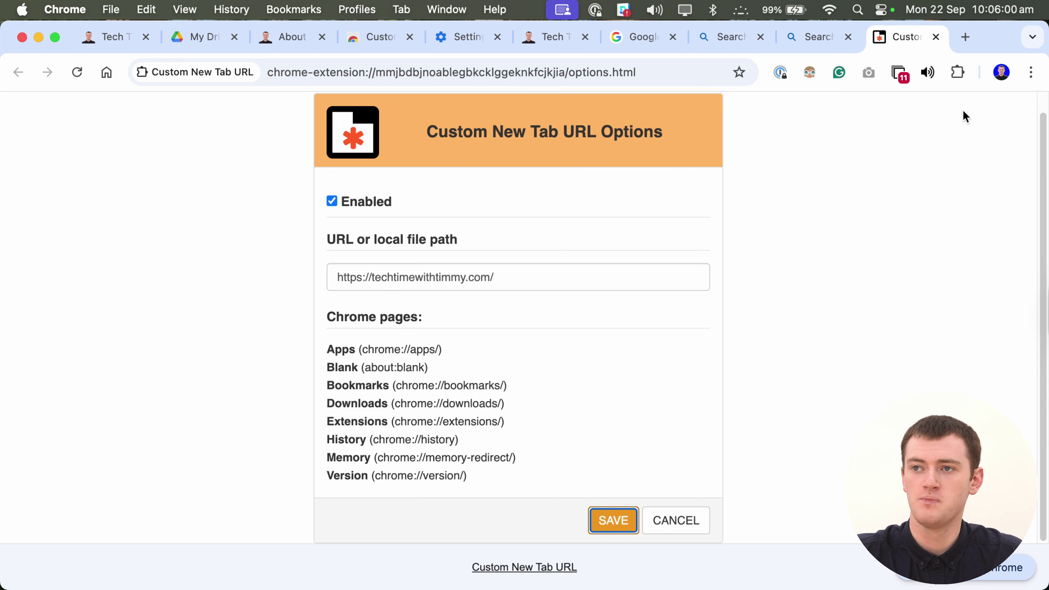
pyautogui.click(966, 37)
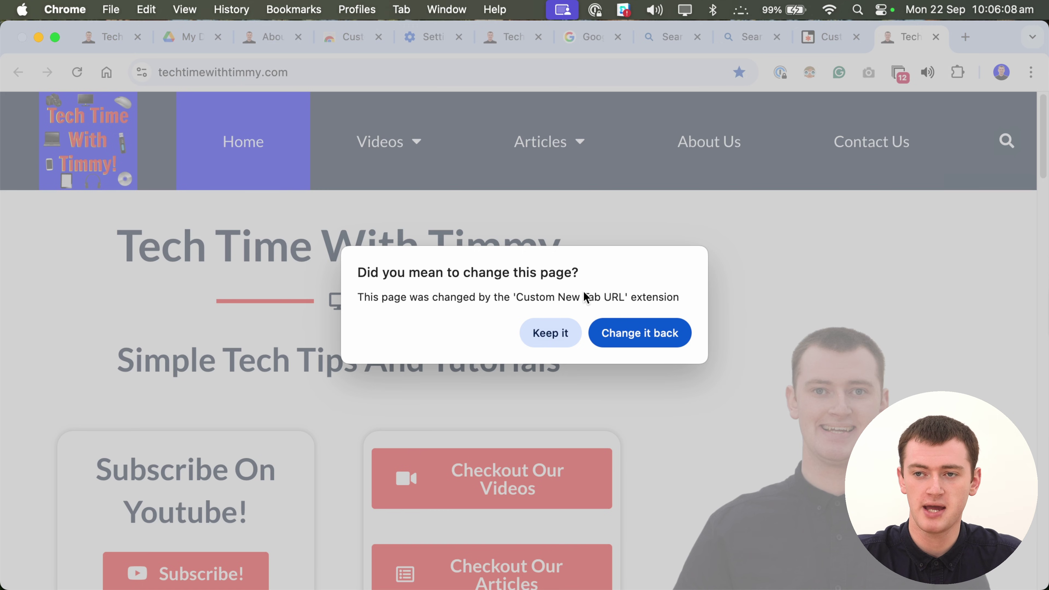
# Step: Keep the extension's new tab change and open another tab loading techtimewithtimmy.com
pyautogui.click(551, 336)
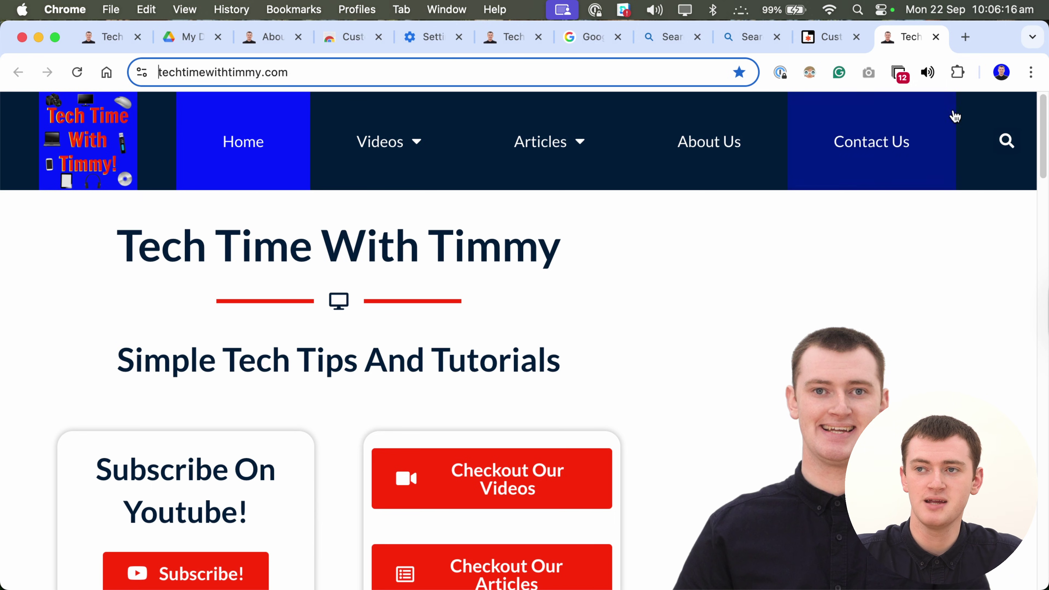
pyautogui.click(967, 37)
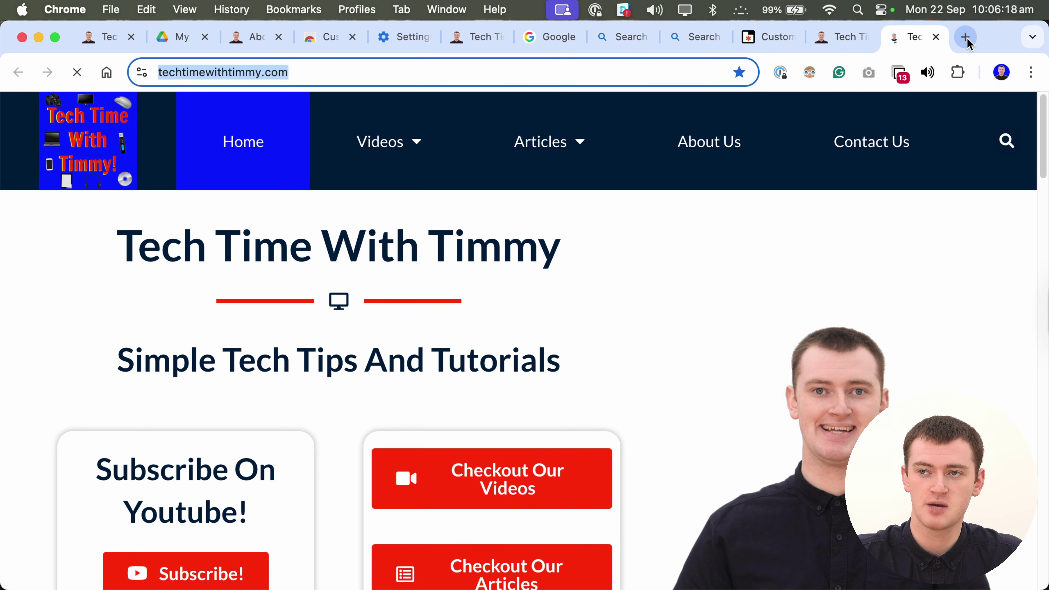
# Step: Open two more new tabs, each loading techtimewithtimmy.com
pyautogui.click(970, 33)
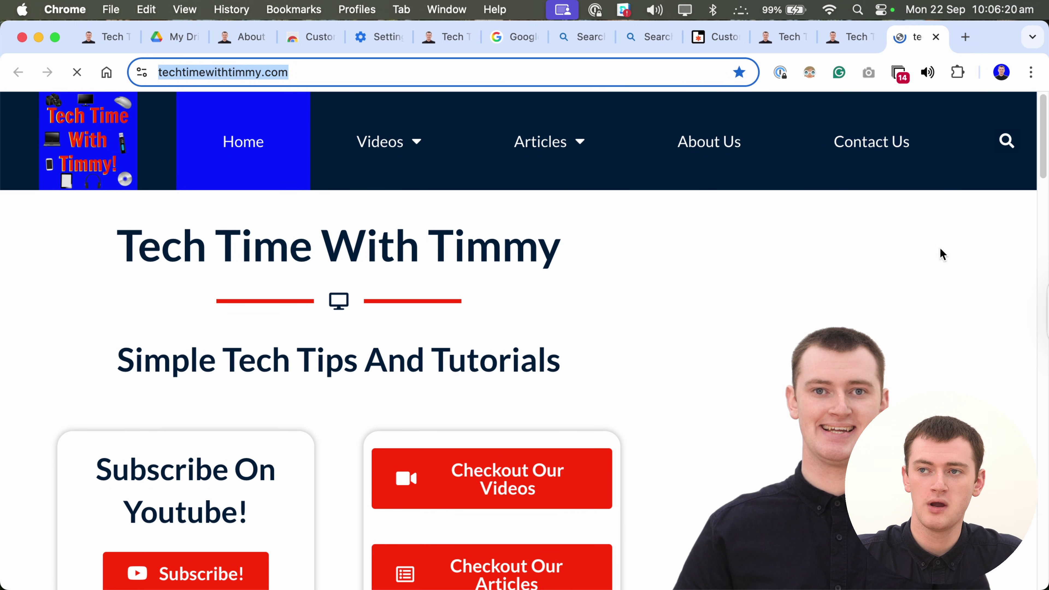
pyautogui.click(960, 27)
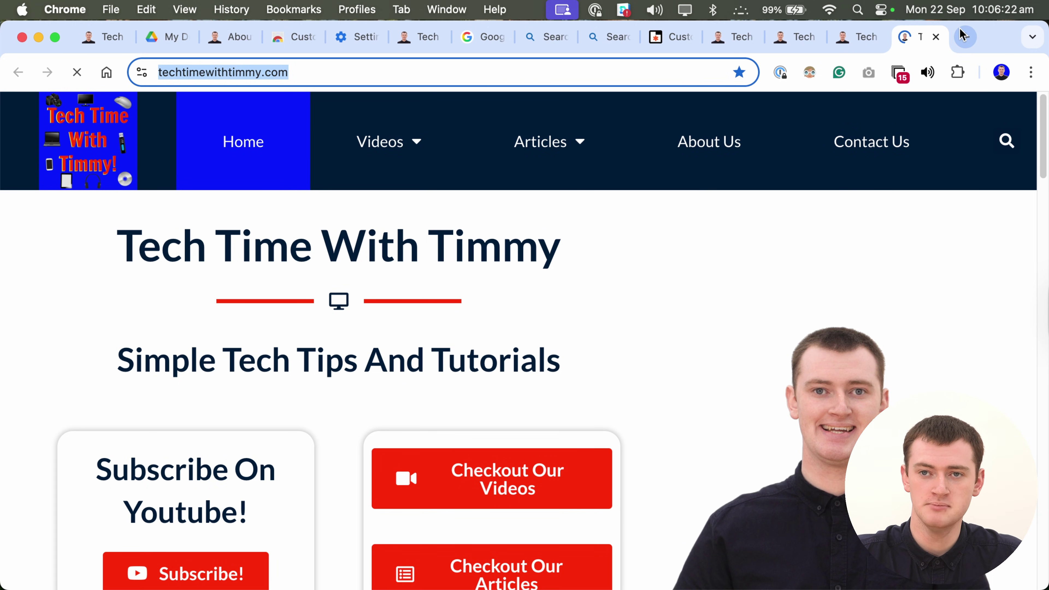